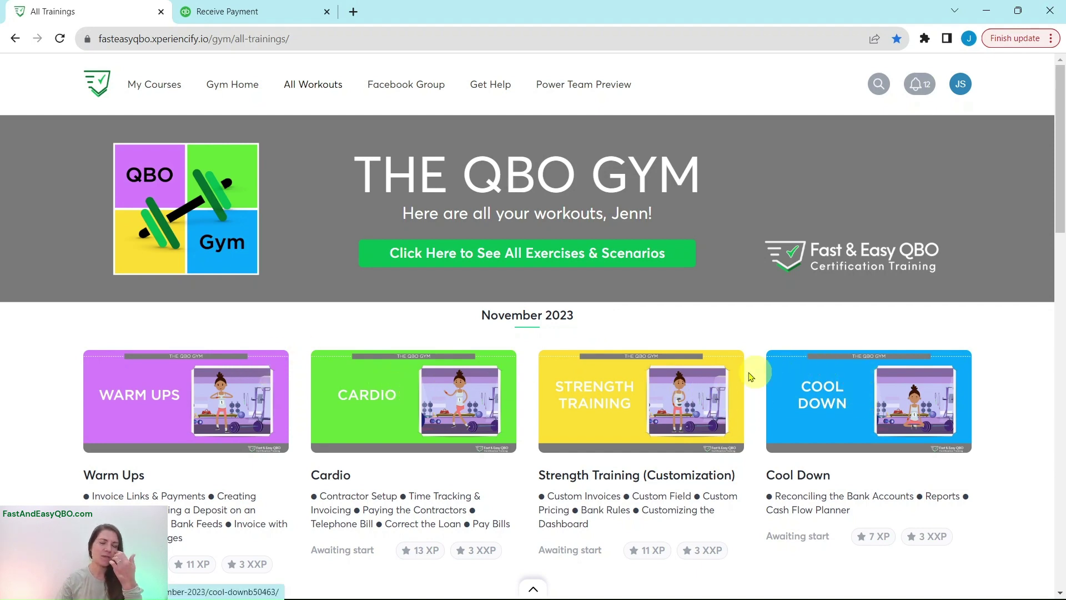
Open the Warm Ups card from the All Trainings page
left_click(139, 418)
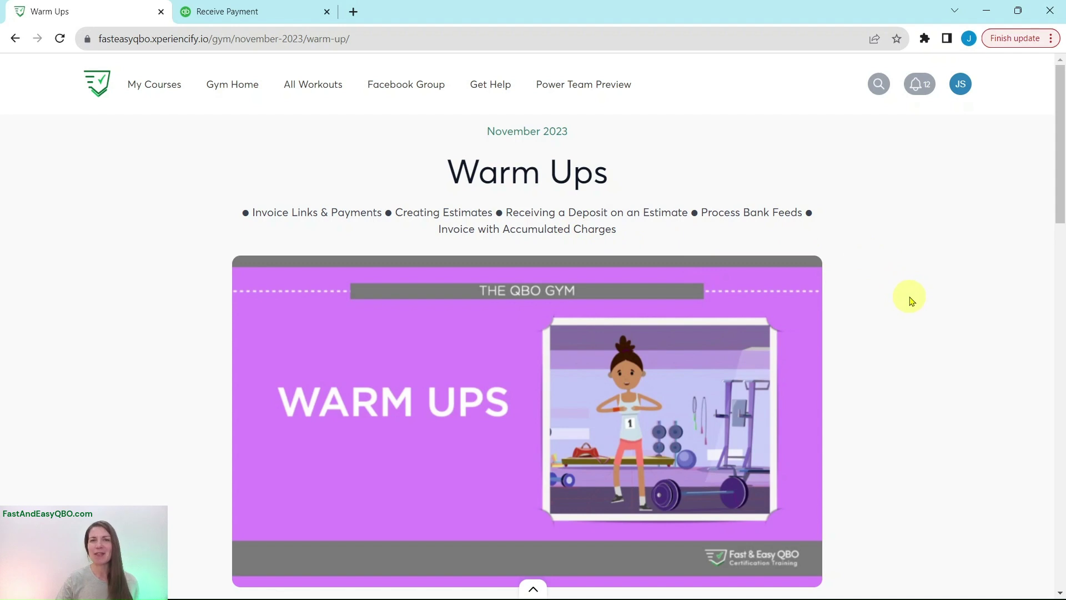
Scroll down to Hands On Practice and open the 'practice creating estimates' exercise
scroll(850, 350, "down", 8)
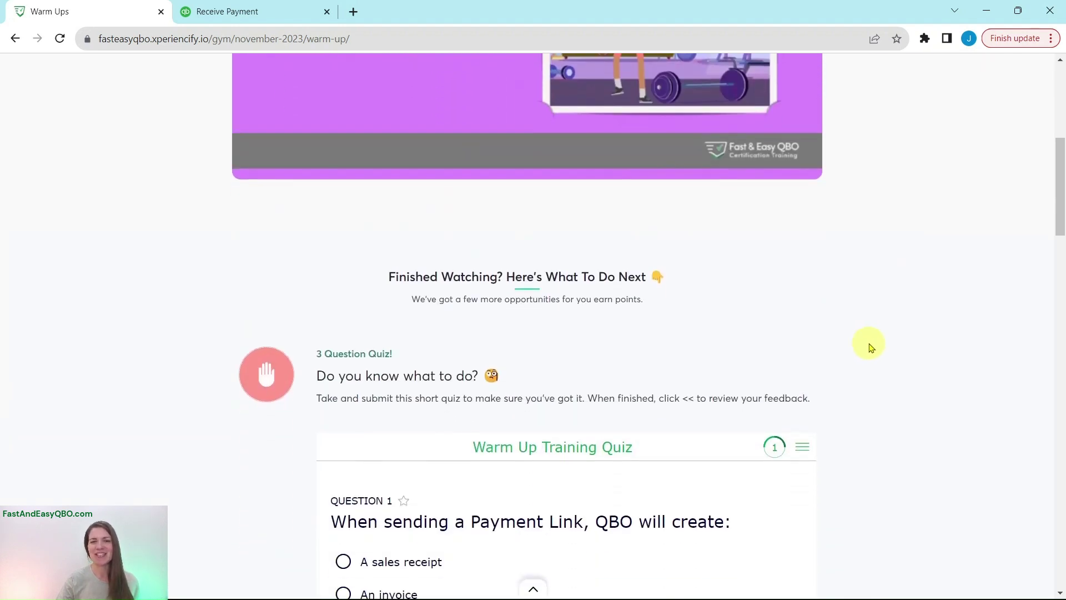
scroll(870, 347, "down", 5)
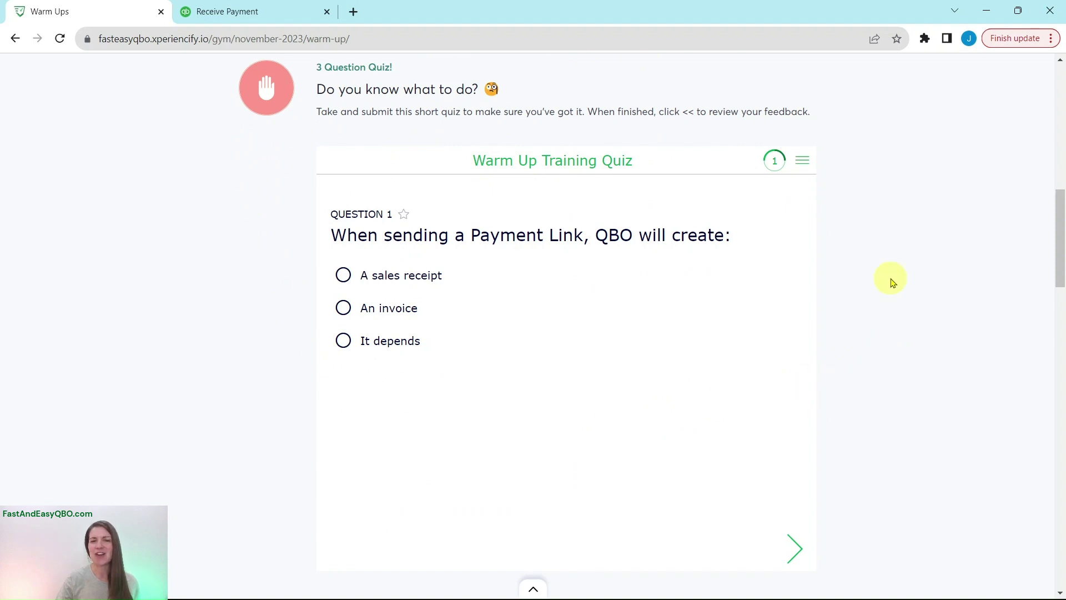
scroll(893, 275, "down", 10)
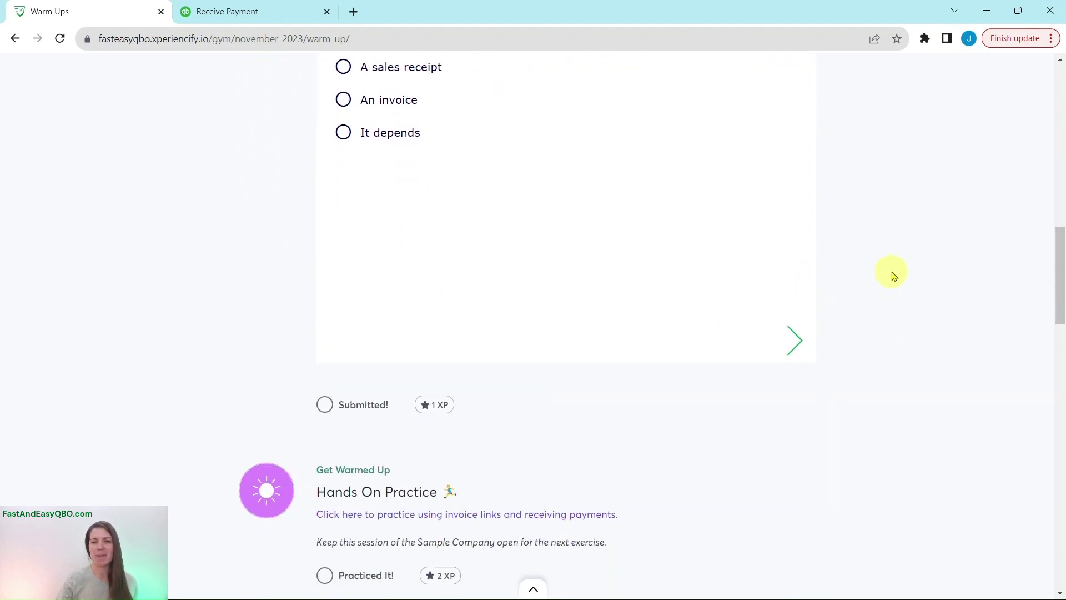
scroll(892, 275, "down", 6)
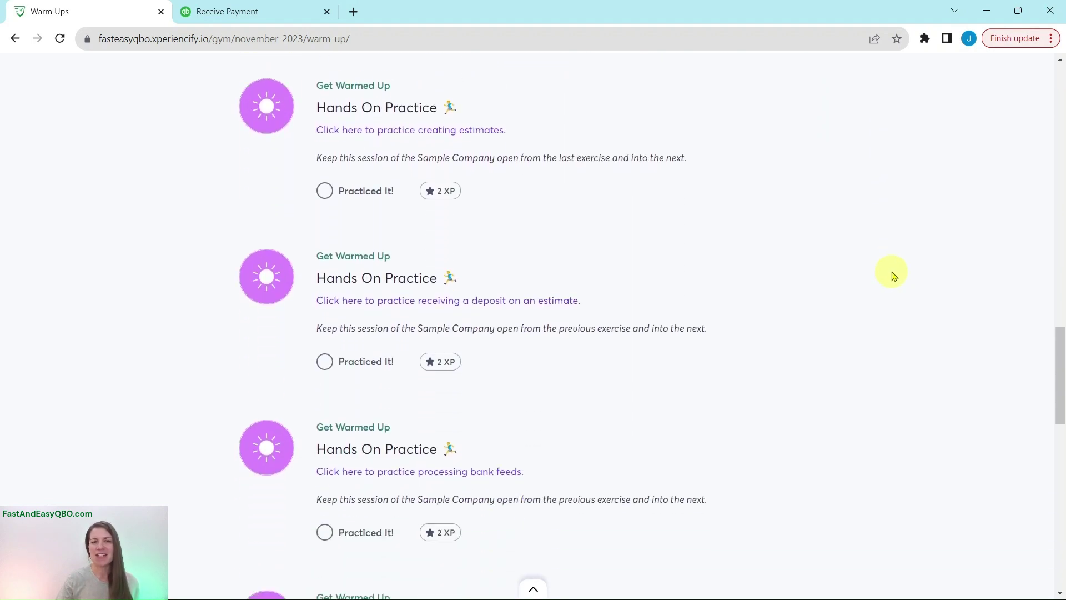
scroll(892, 275, "up", 6)
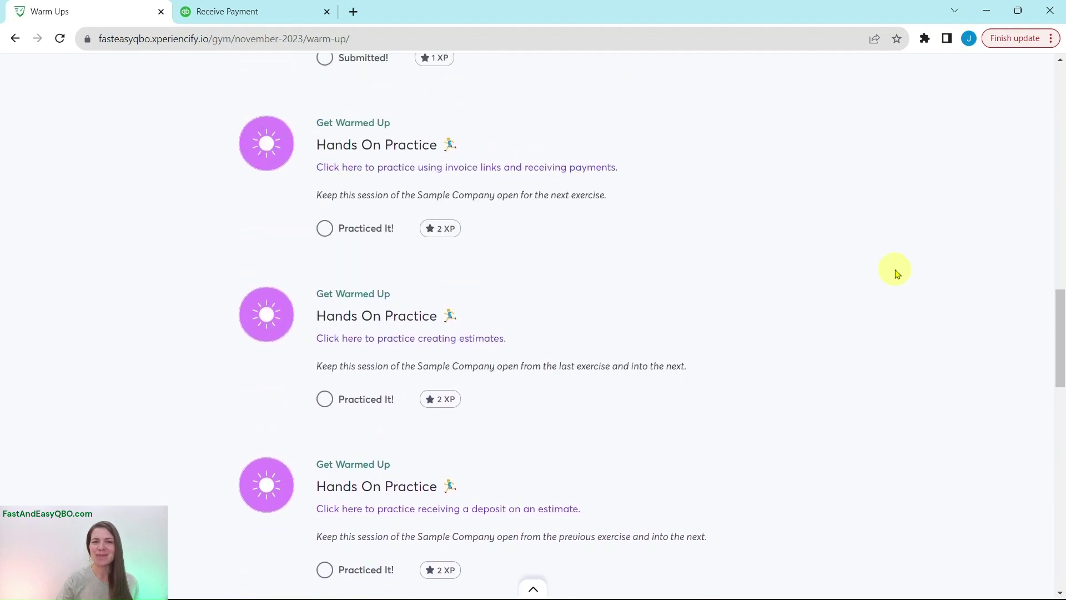
left_click(429, 345)
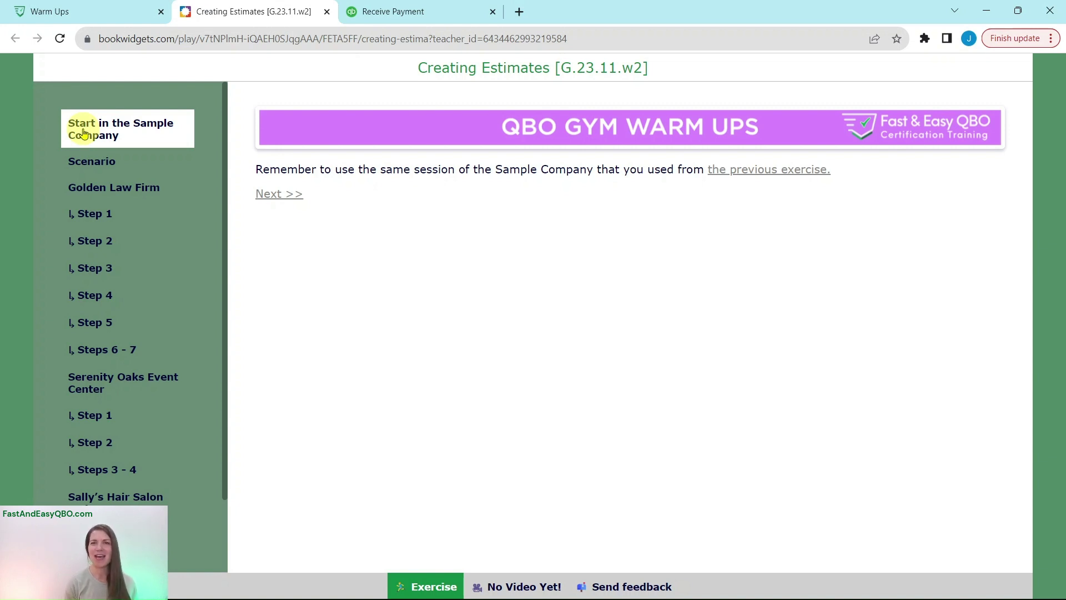
Read the scenario and the Golden Law Firm Step 1 instructions, then return to QuickBooks
left_click(83, 161)
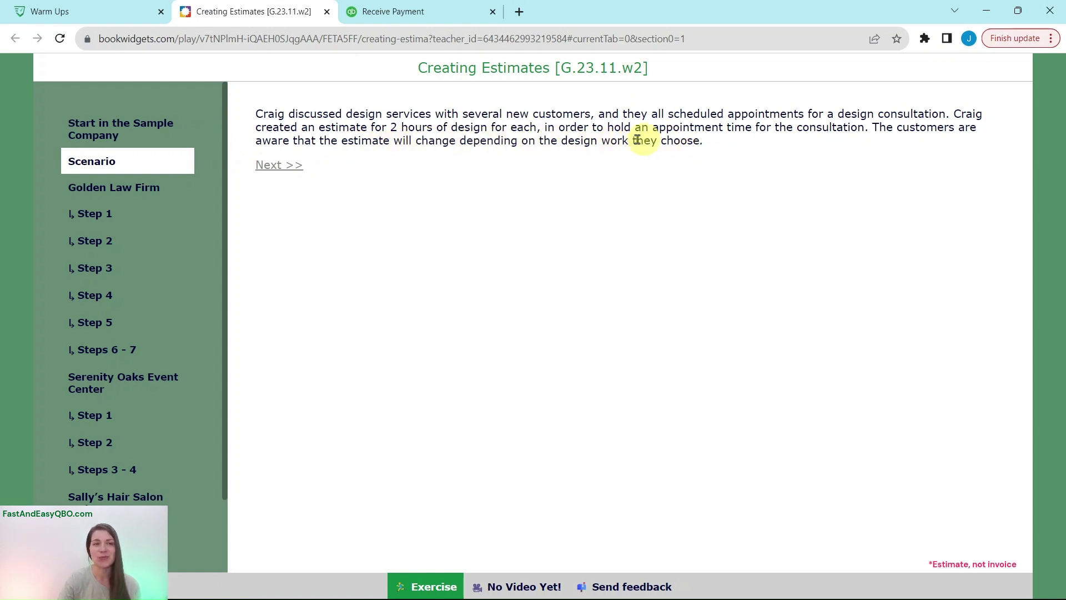
left_click(106, 188)
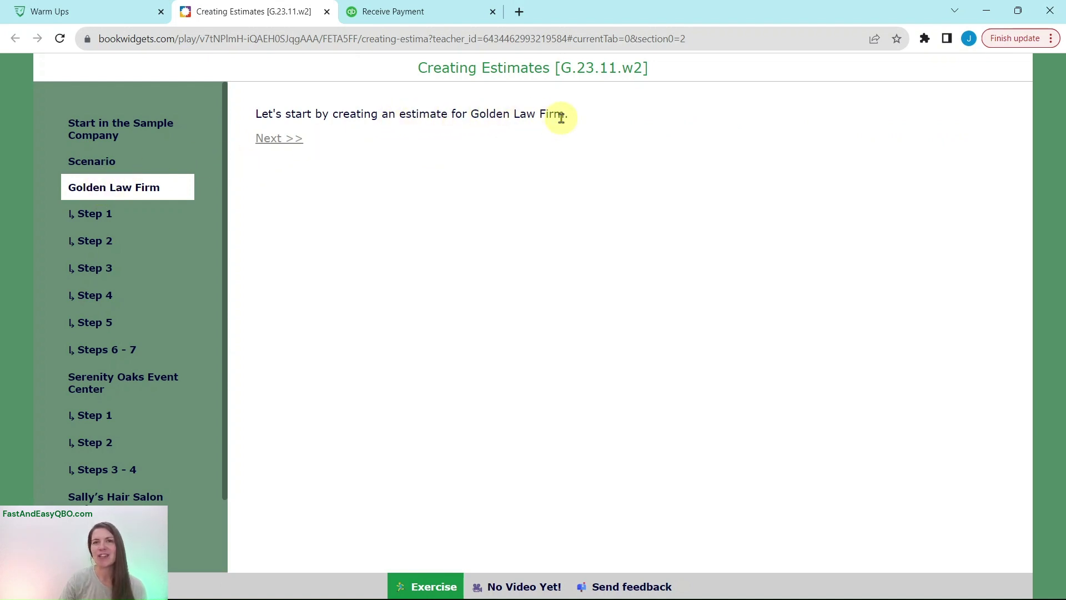
left_click(99, 222)
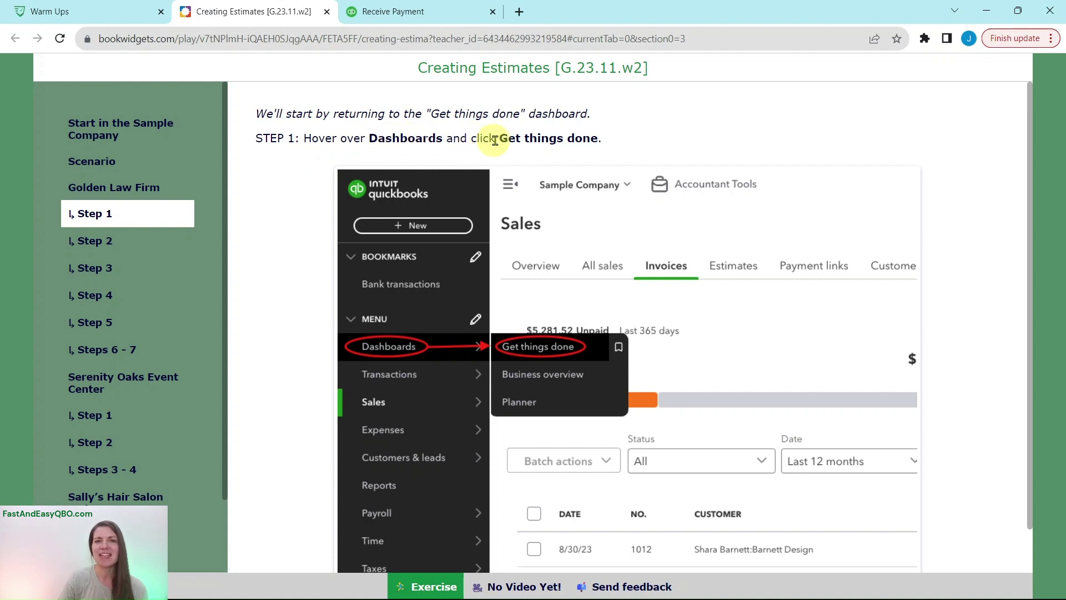
left_click(418, 15)
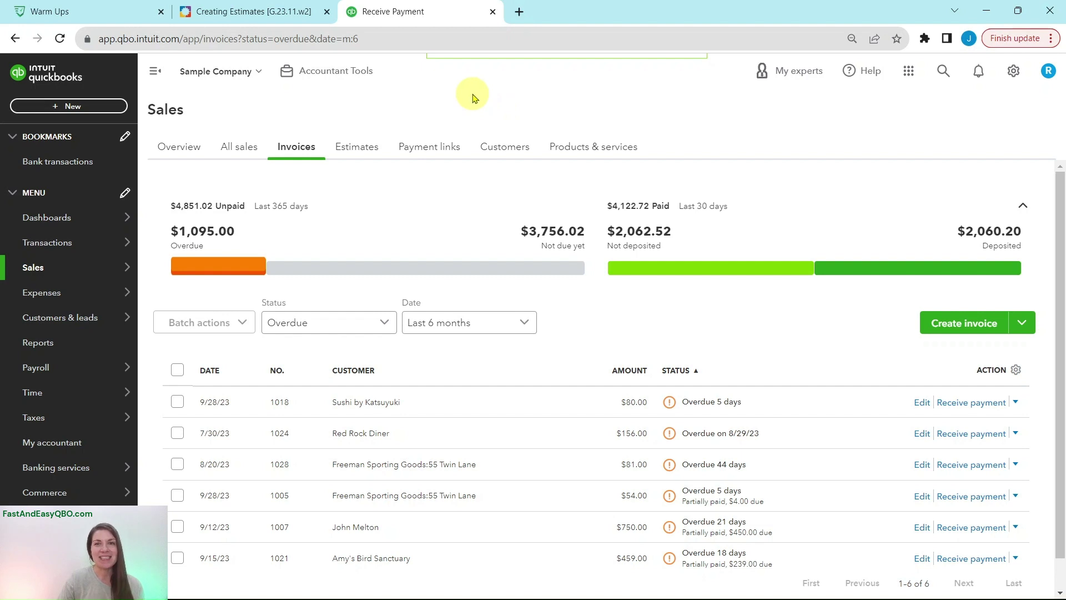
Open the Get things done dashboard and read the Step 2 instructions
mouse_move(36, 221)
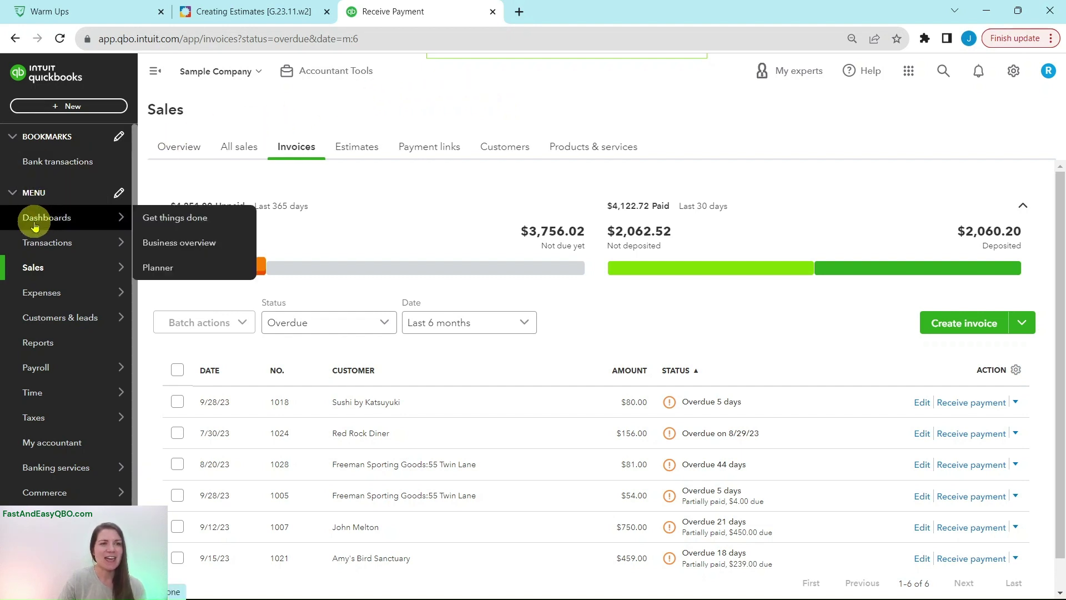
left_click(173, 219)
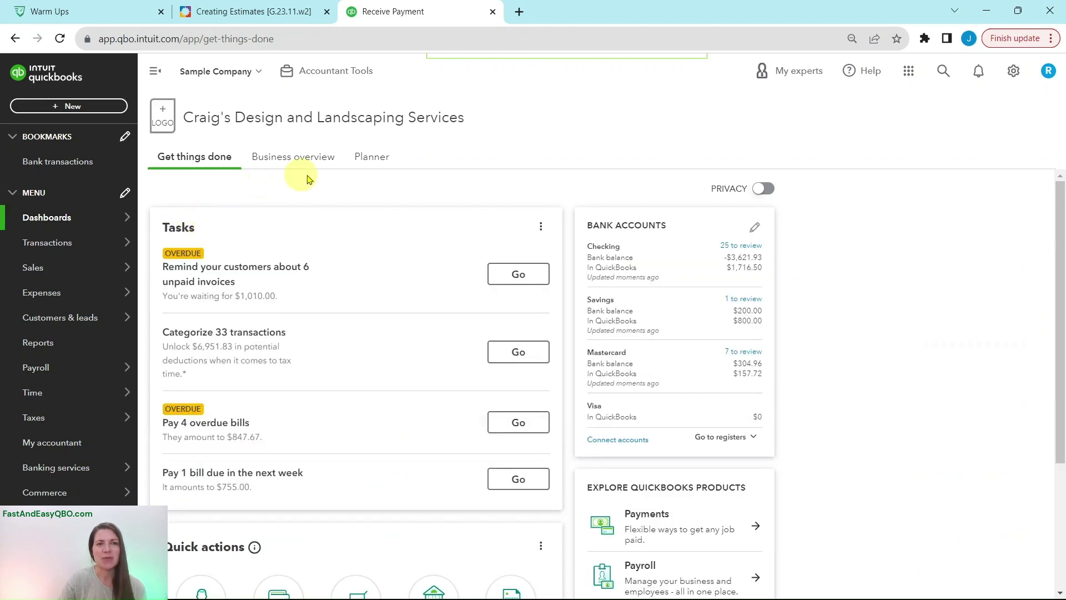
left_click(289, 12)
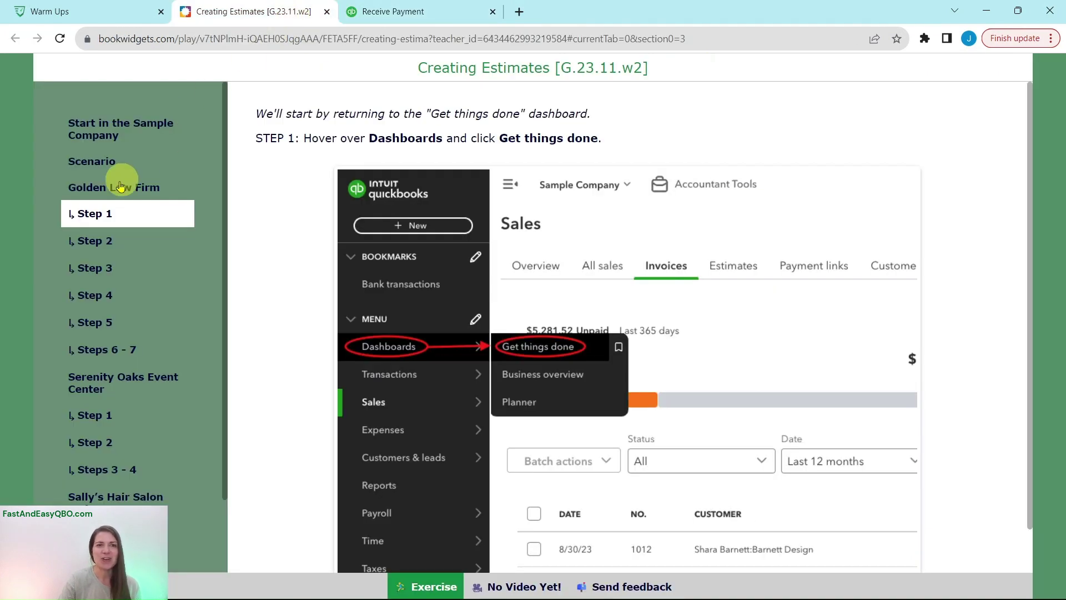
left_click(93, 240)
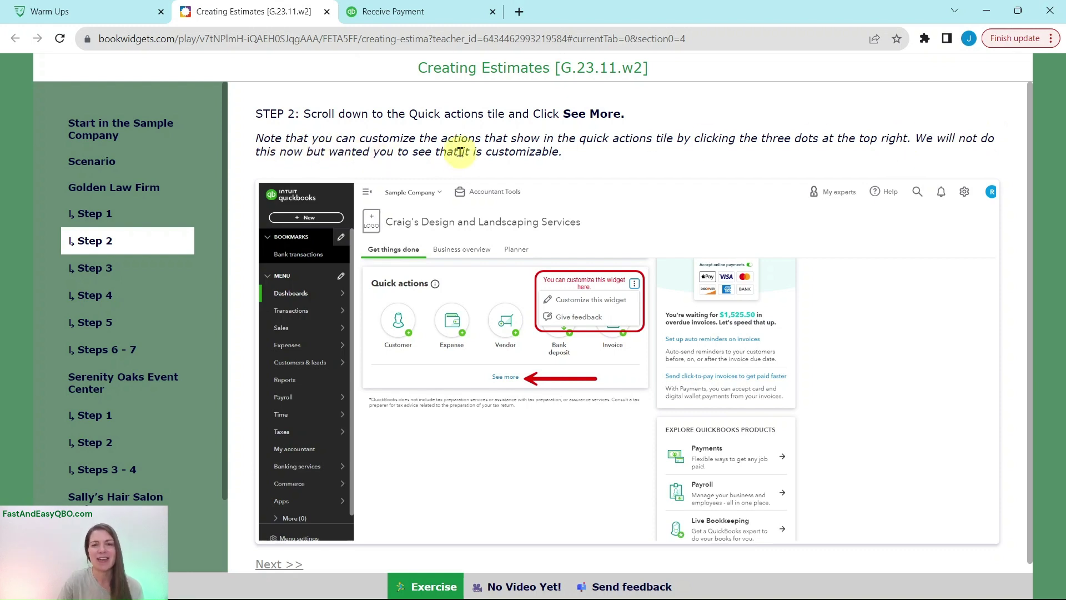
left_click(397, 18)
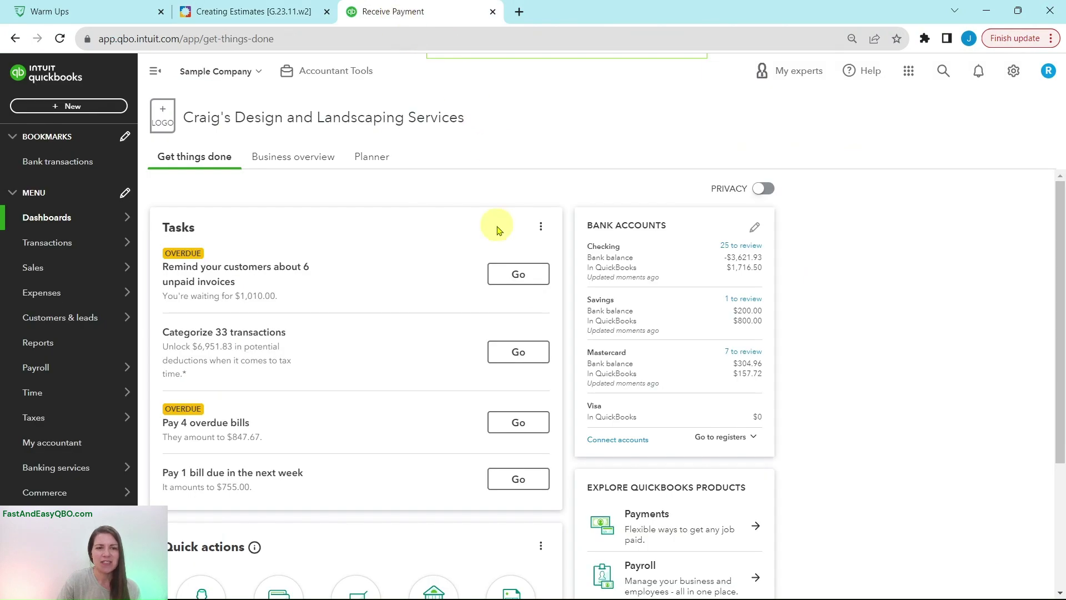
Expand Quick actions with See more and read the Step 3 instructions
scroll(501, 228, "down", 3)
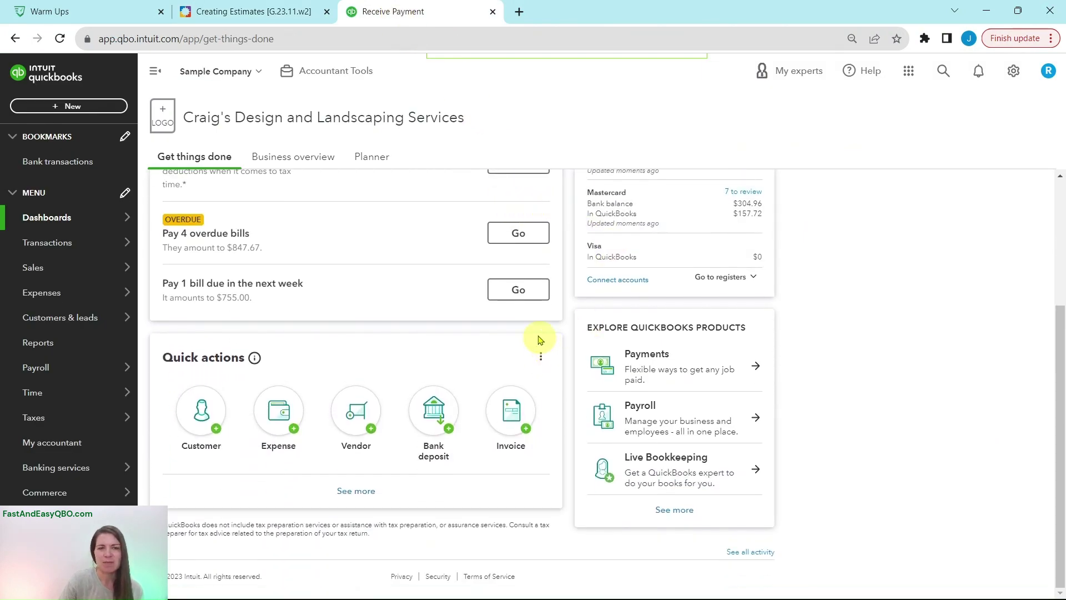
left_click(355, 491)
scroll(473, 444, "down", 3)
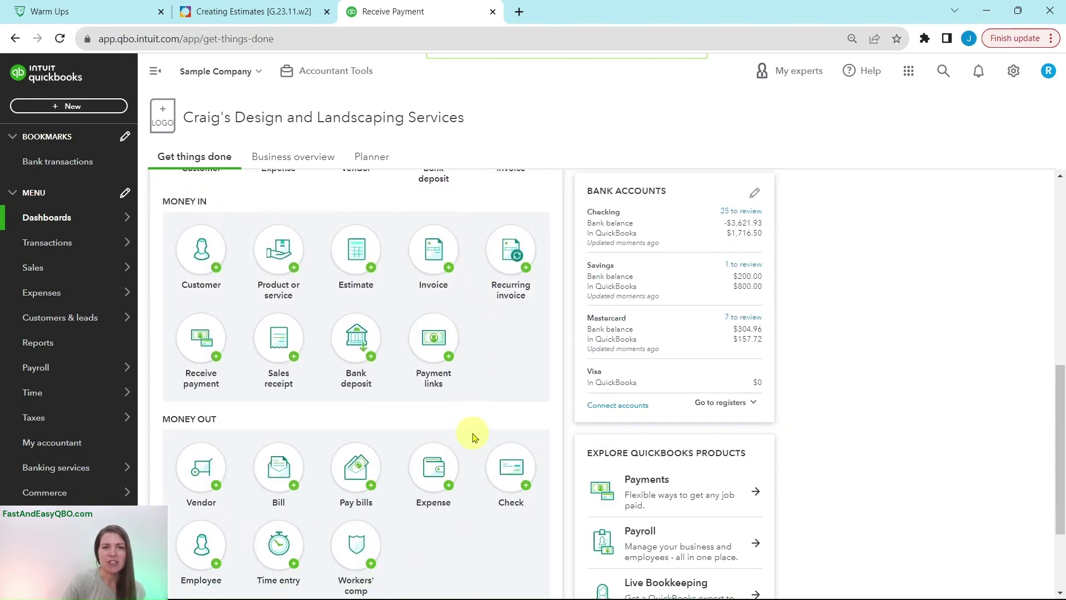
scroll(470, 436, "up", 1)
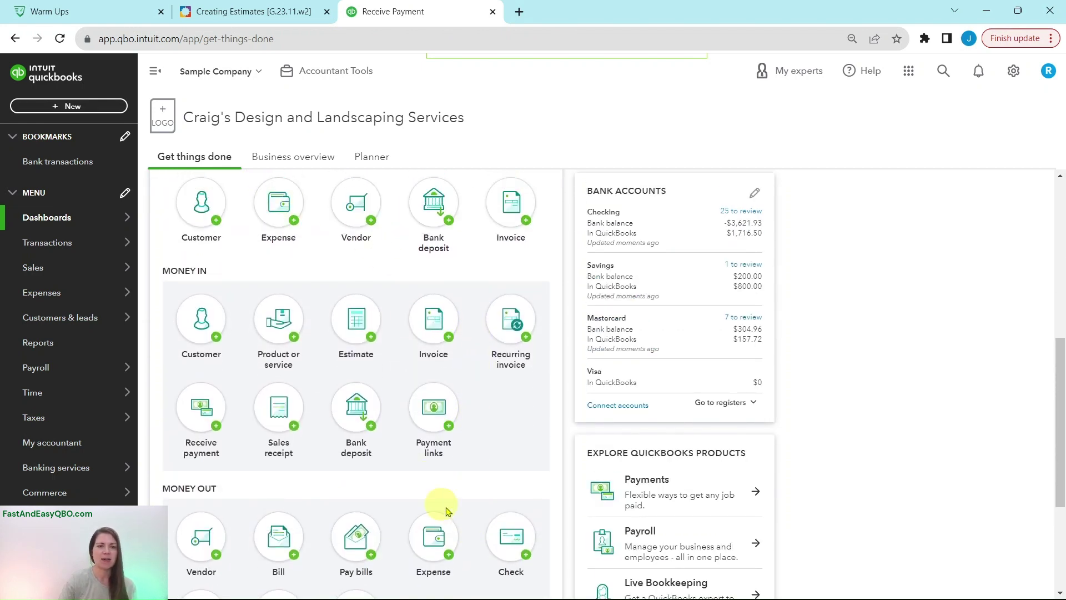
left_click(268, 11)
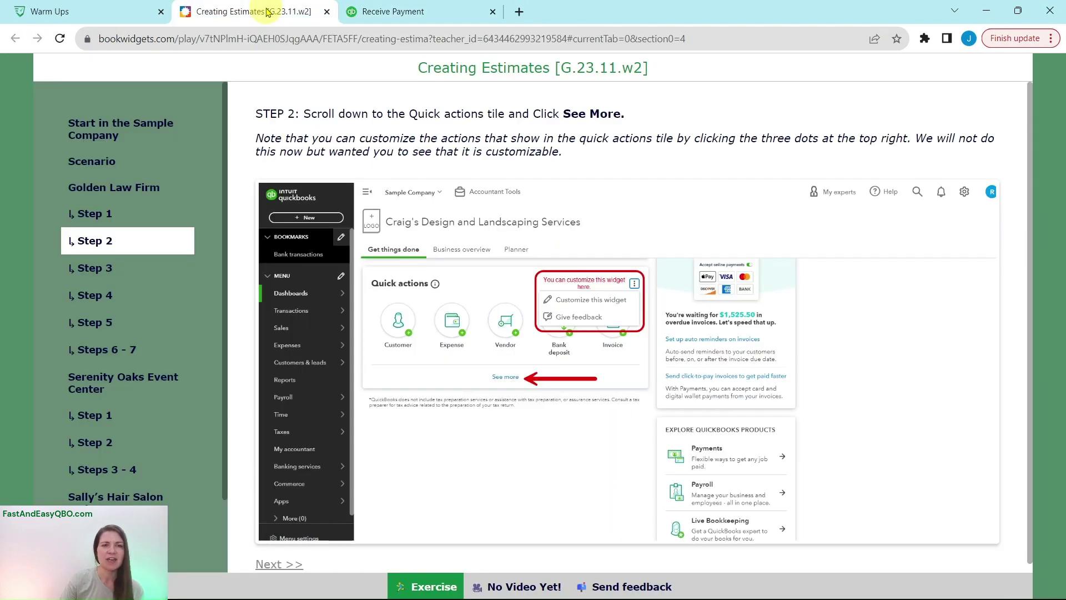
left_click(116, 268)
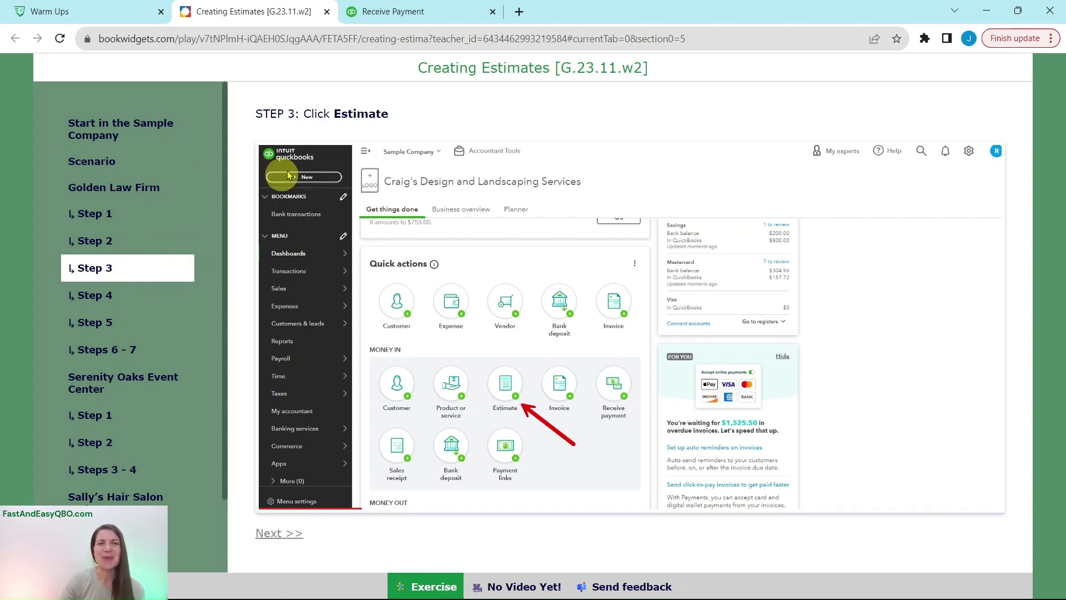
left_click(377, 18)
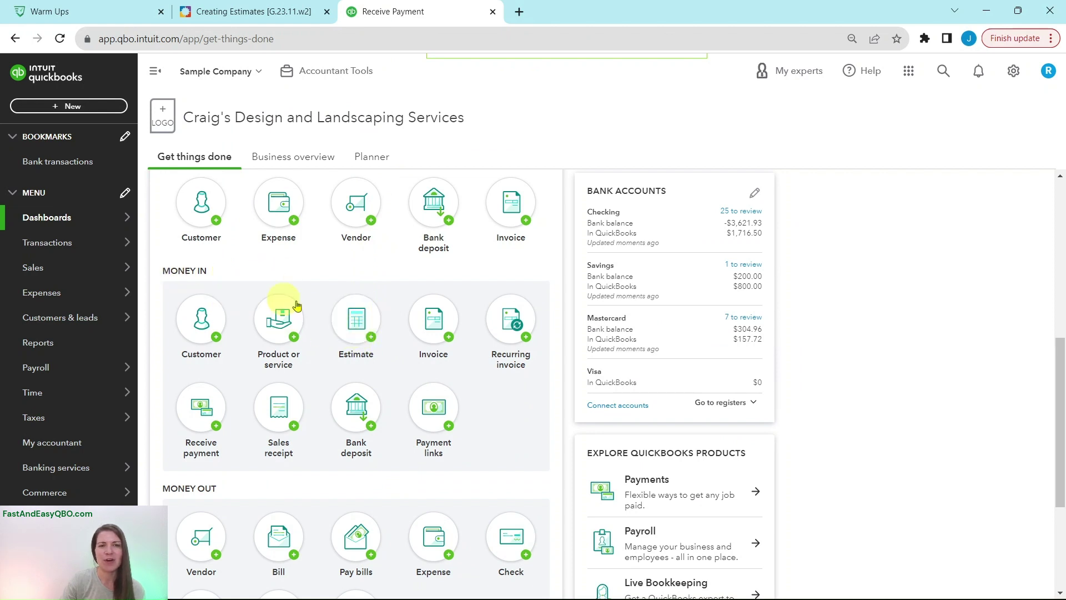
Start a new estimate from Money In and read the Step 4 instructions
left_click(362, 330)
scroll(365, 327, "down", 2)
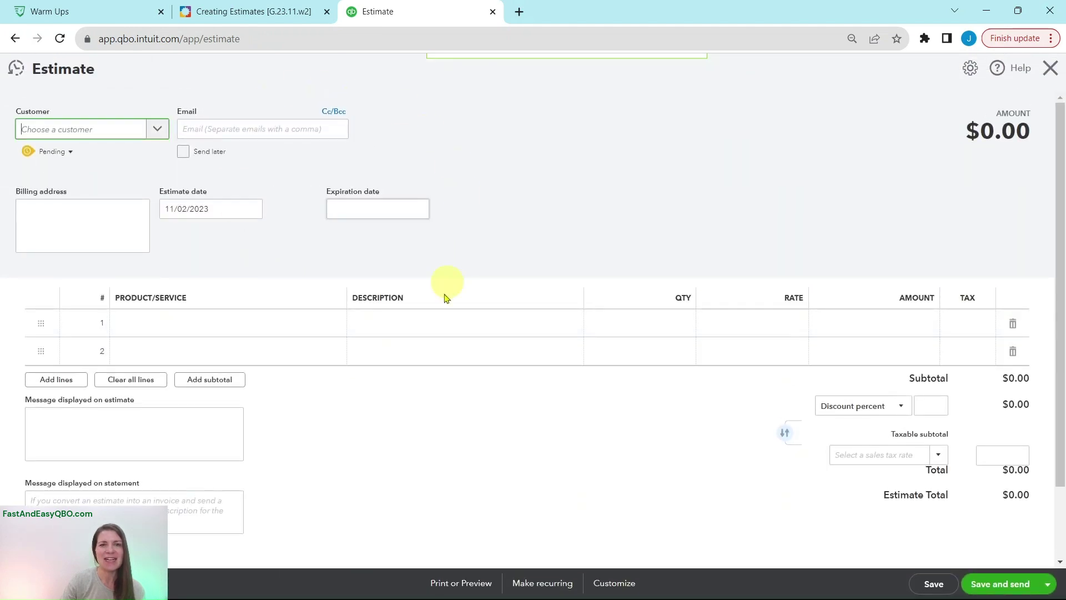
left_click(249, 11)
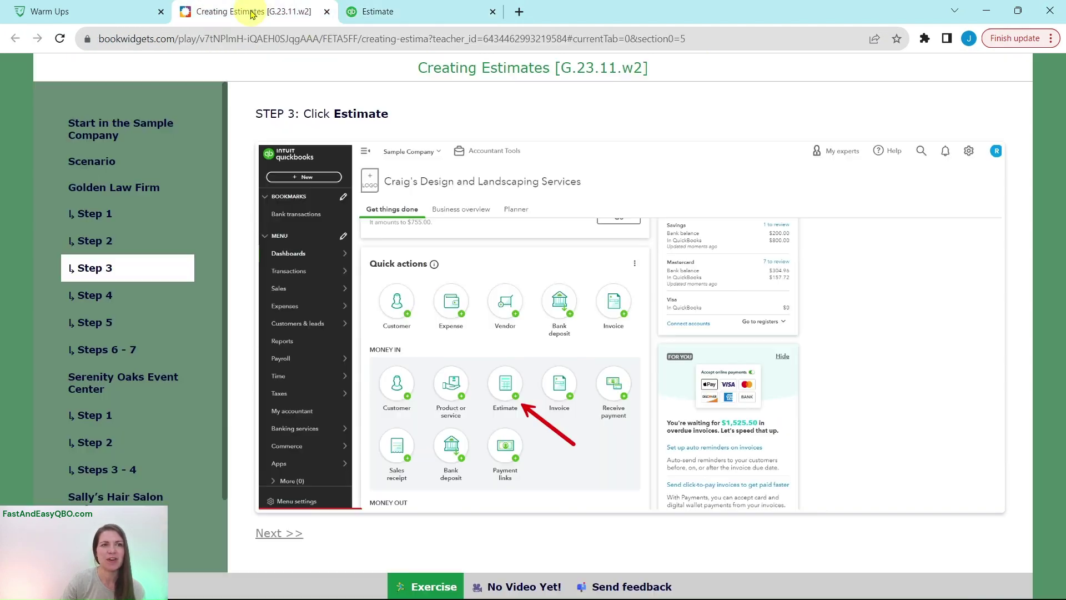
left_click(131, 293)
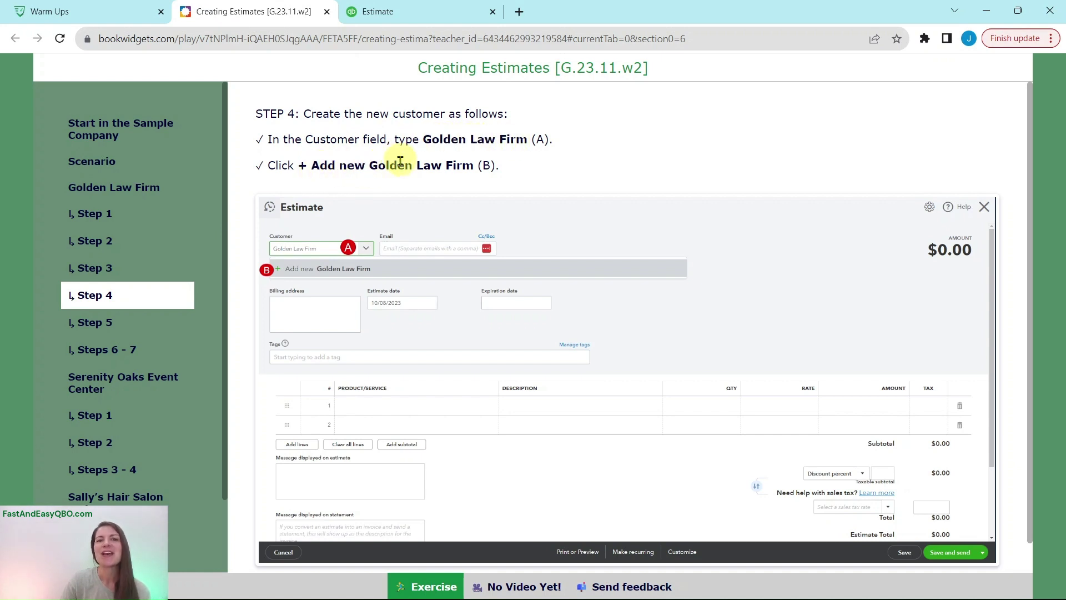
left_click(379, 11)
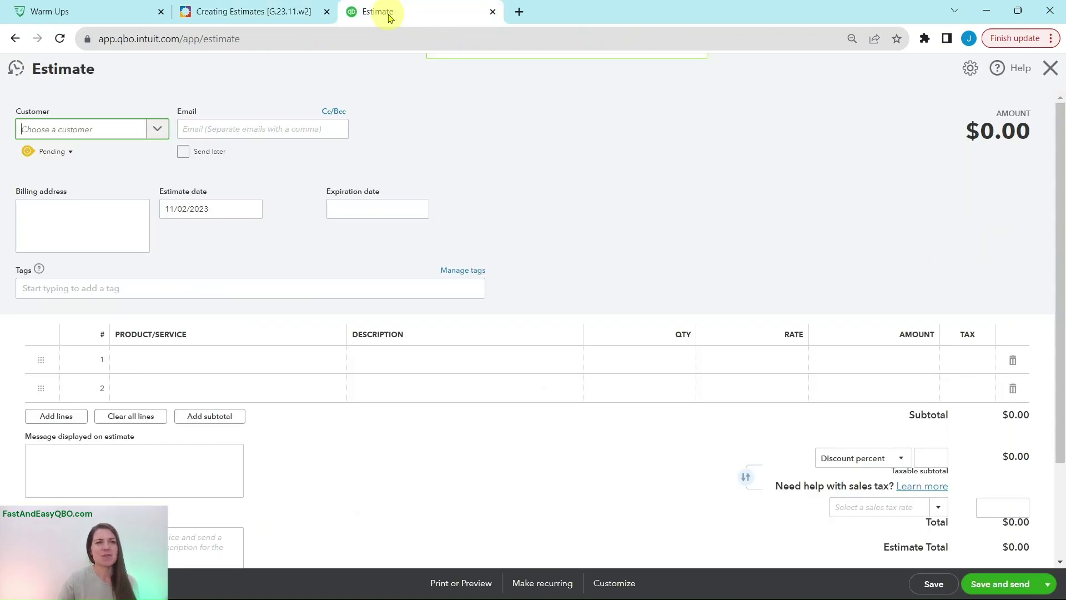
Add Golden Law Firm as a new customer on the estimate and save it
left_click(110, 136)
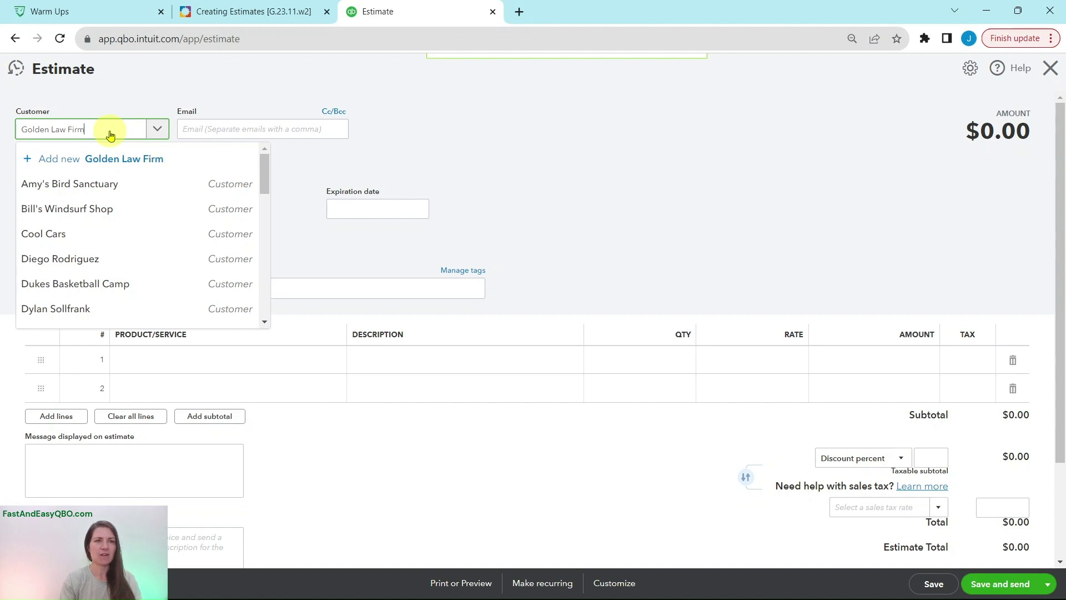
left_click(74, 165)
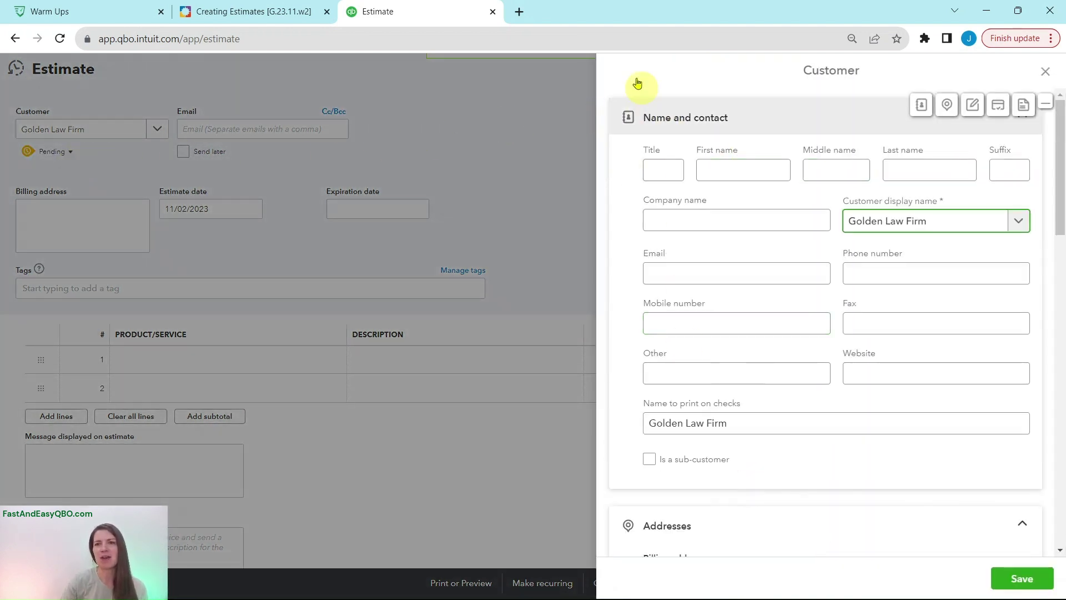
left_click(277, 14)
left_click(102, 320)
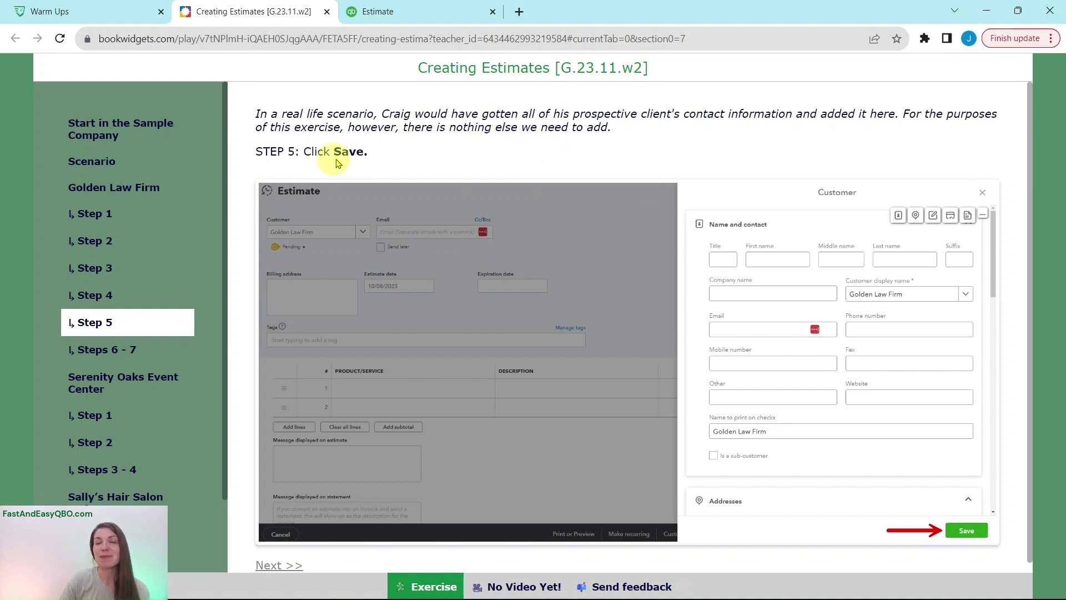
left_click(405, 20)
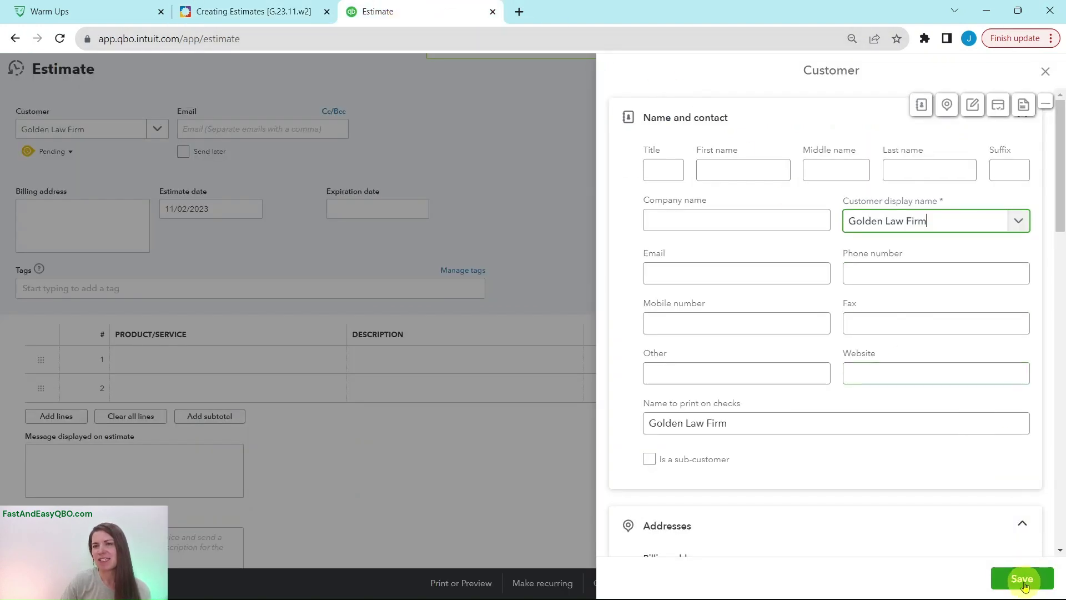
left_click(1025, 584)
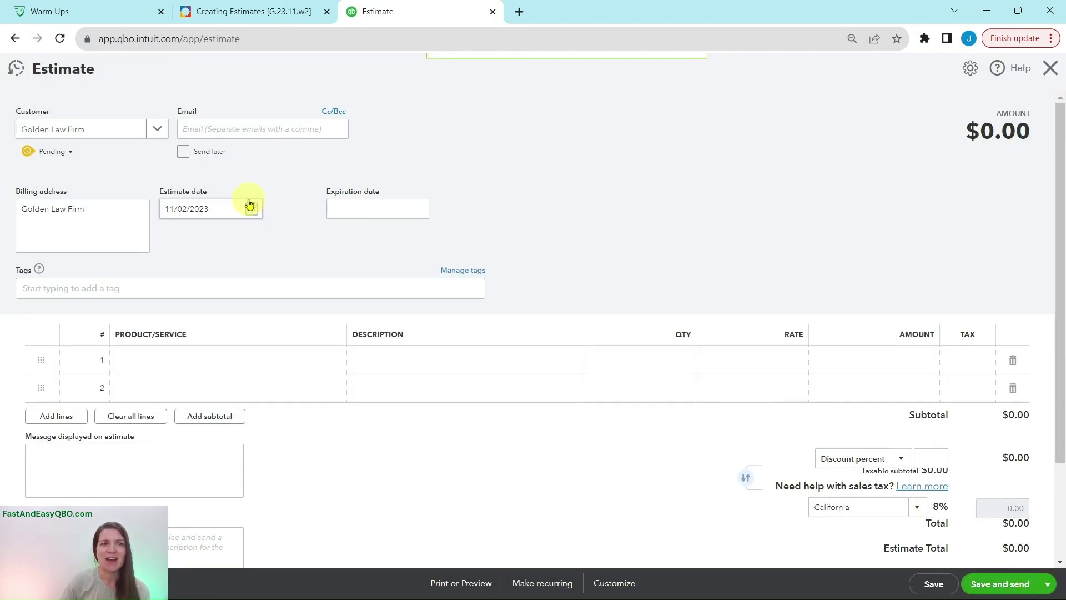
left_click(222, 12)
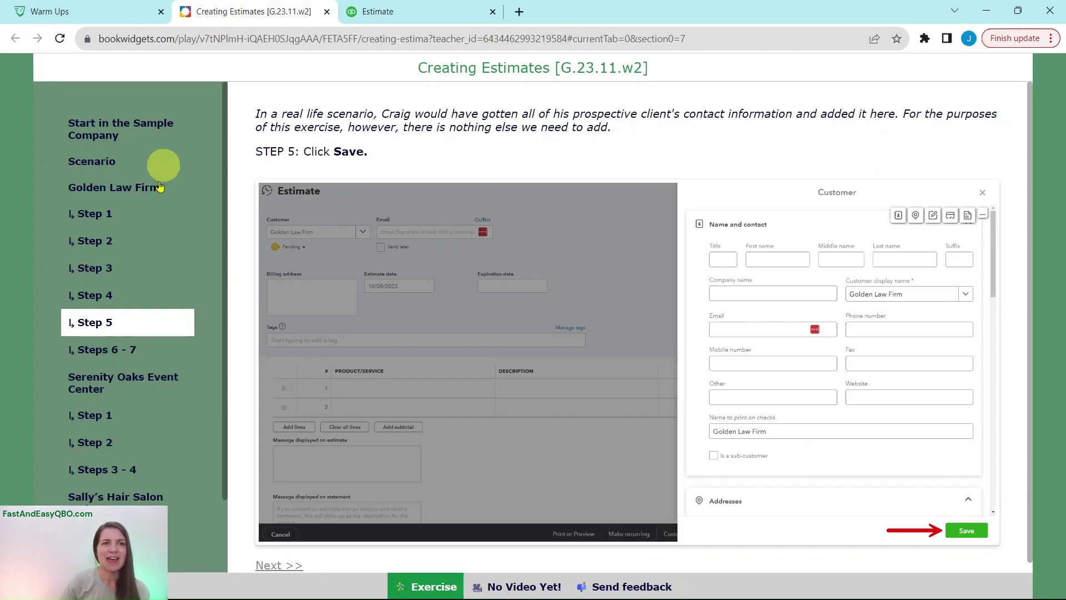
Put Design:Design on line 1 with quantity 2, making the amount $150
left_click(116, 350)
scroll(118, 247, "down", 2)
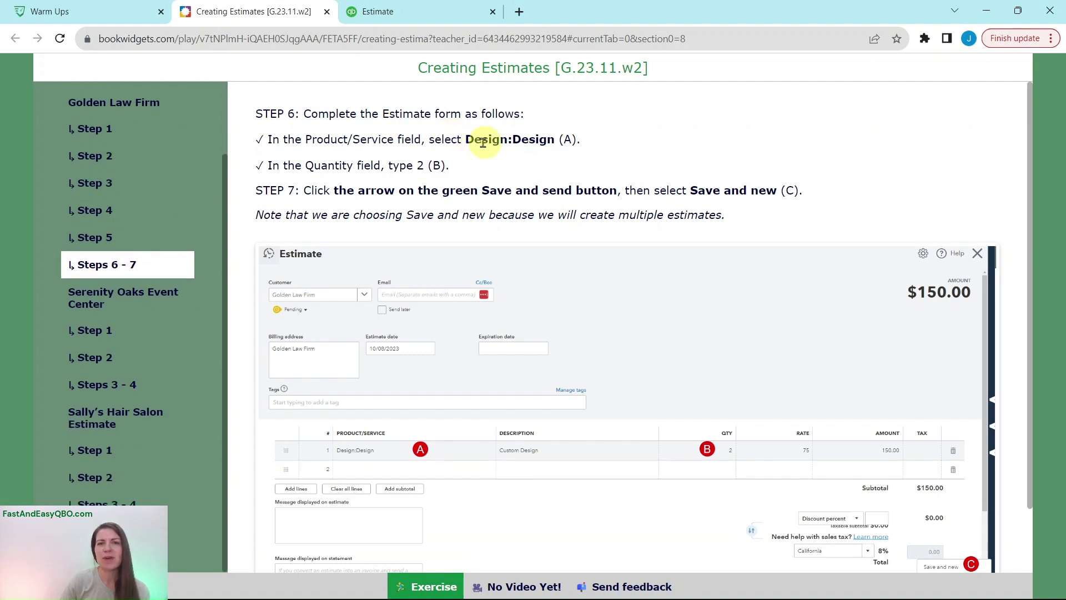
left_click(430, 16)
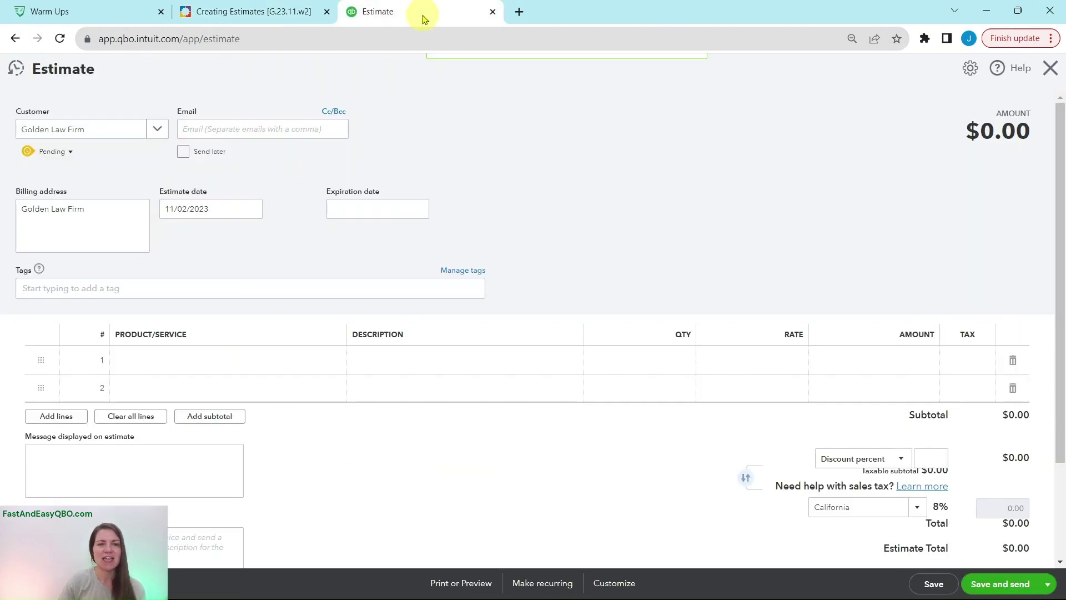
left_click(185, 364)
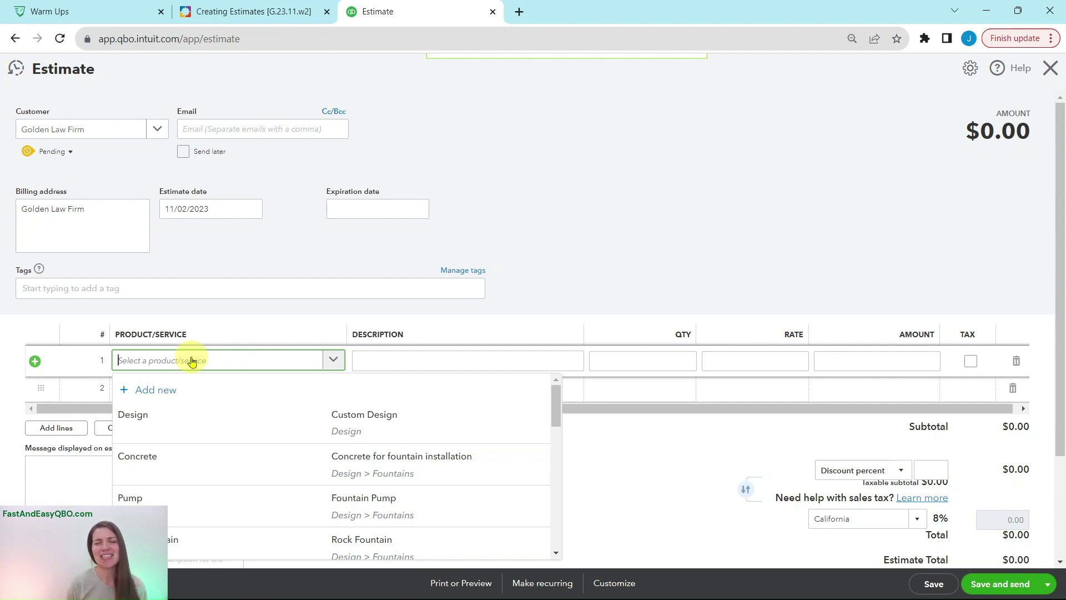
left_click(209, 422)
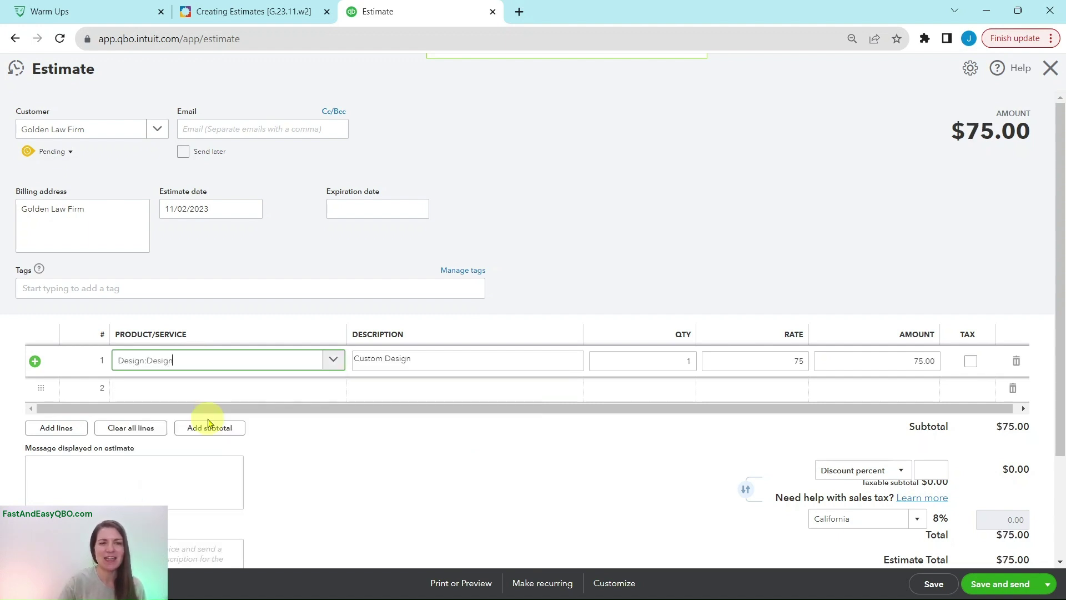
left_click(225, 12)
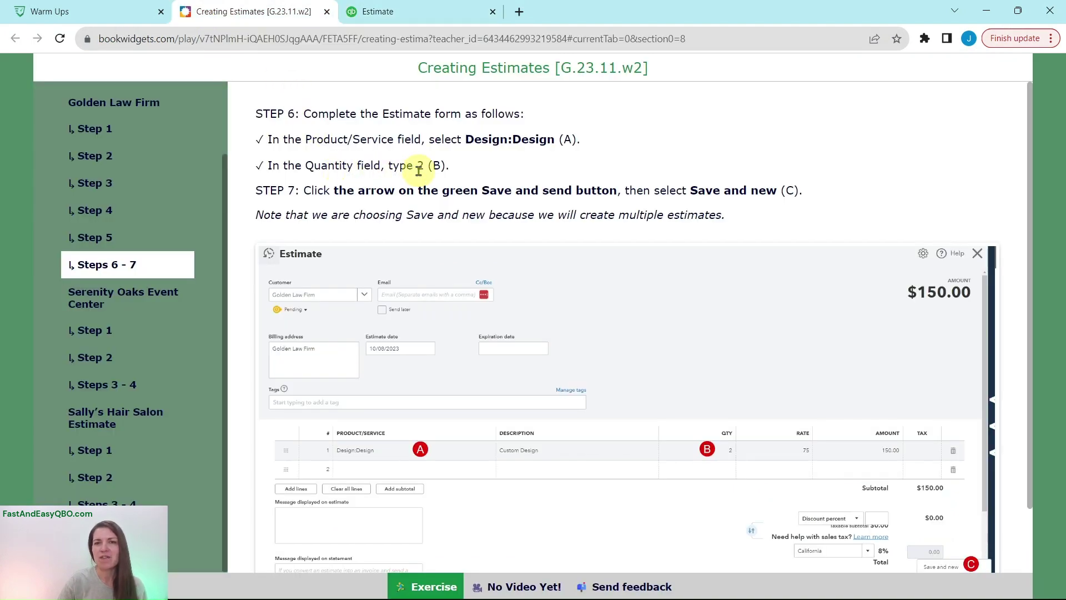
left_click(387, 16)
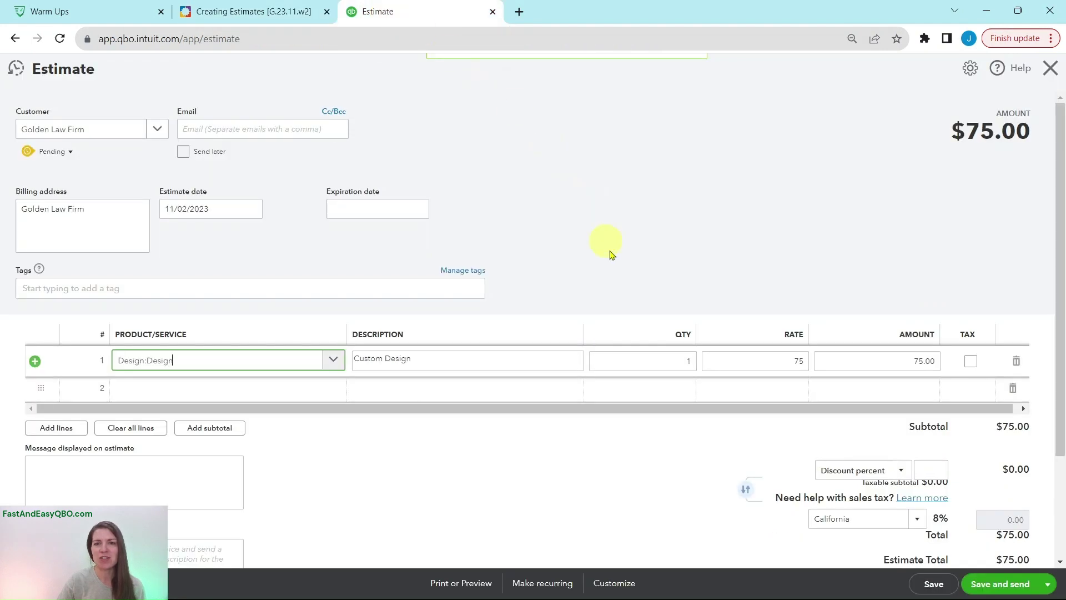
left_click(679, 363)
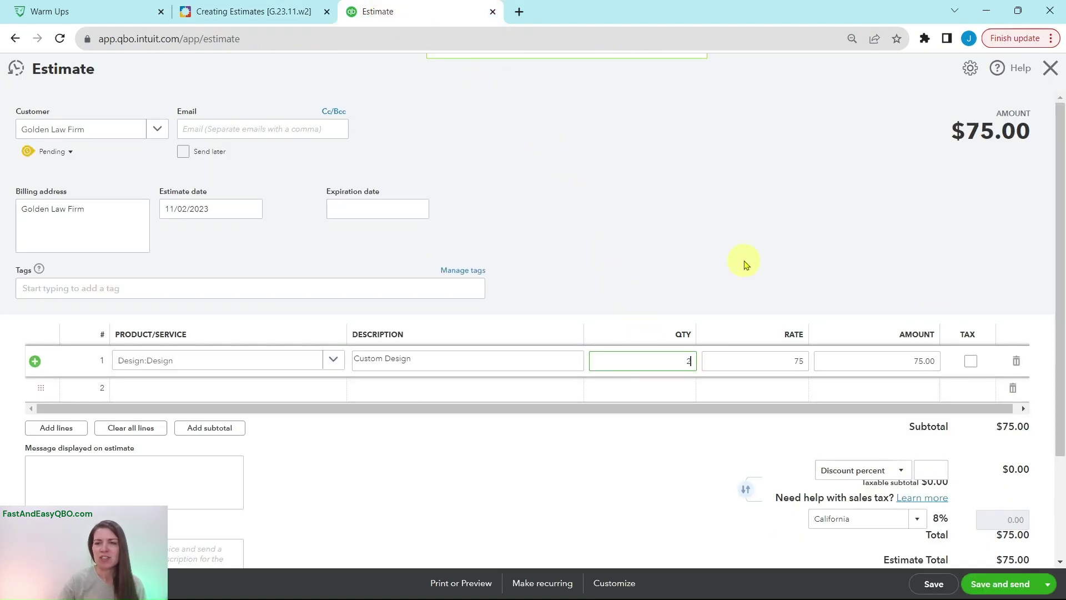
key("Tab")
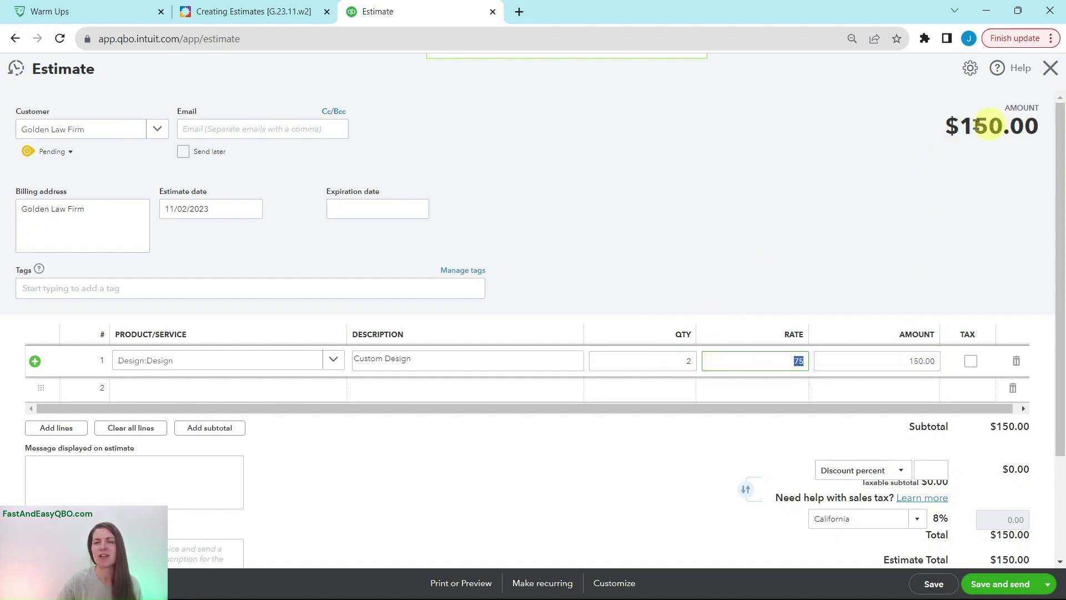
Save the Golden Law Firm estimate with Save and new and open the Serenity Oaks section
left_click(282, 12)
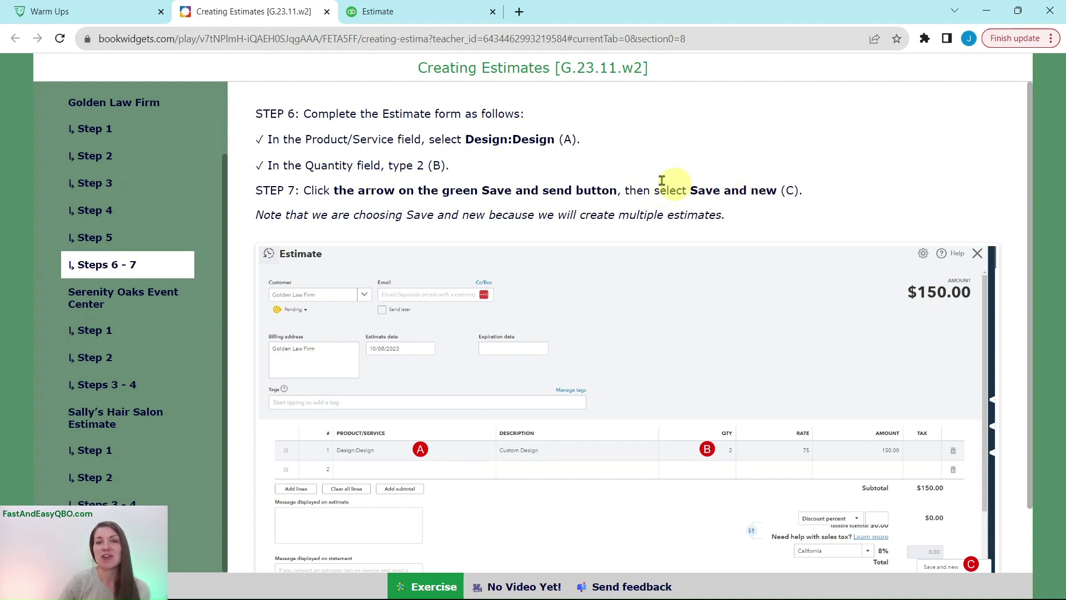
left_click(383, 17)
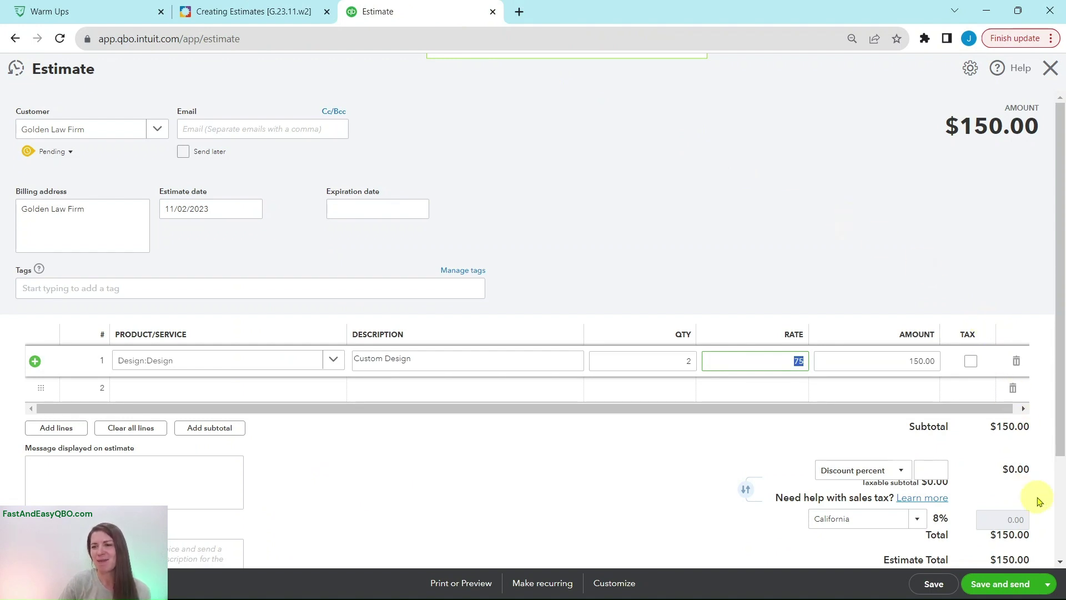
left_click(1049, 588)
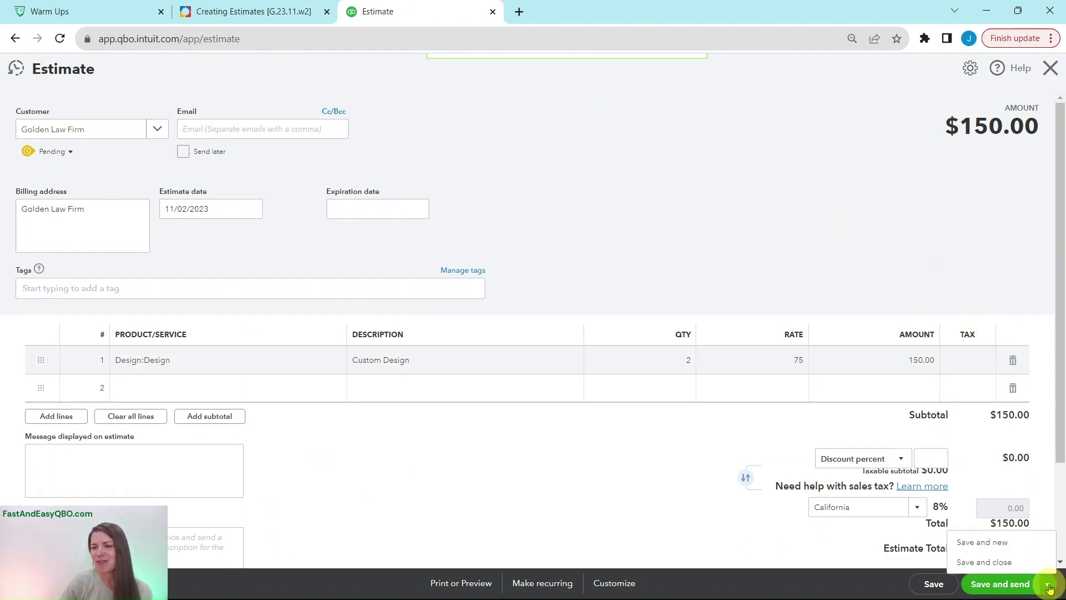
left_click(969, 544)
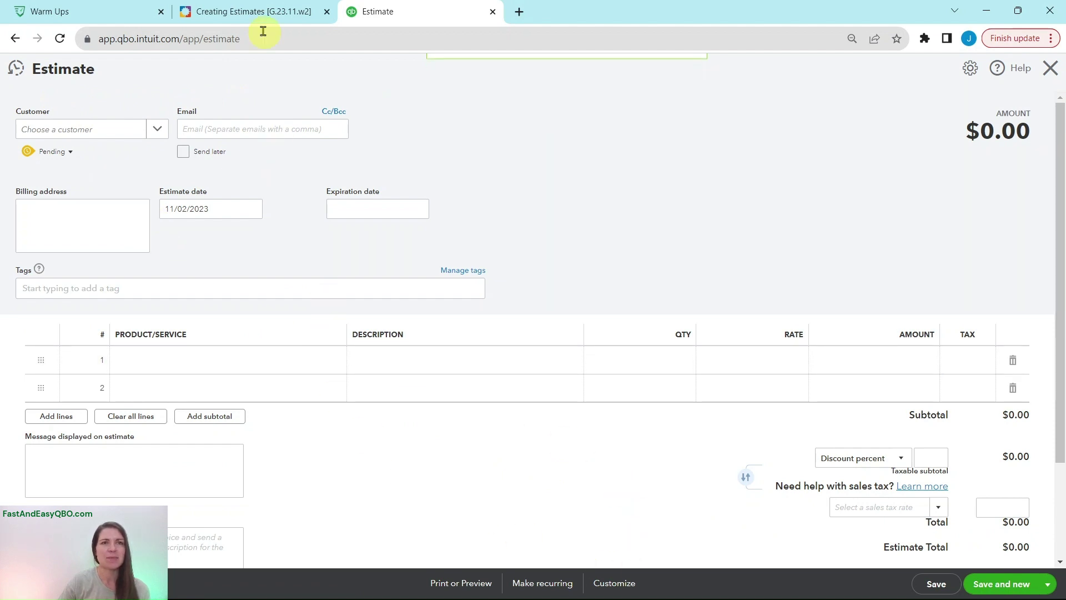
left_click(253, 11)
left_click(97, 301)
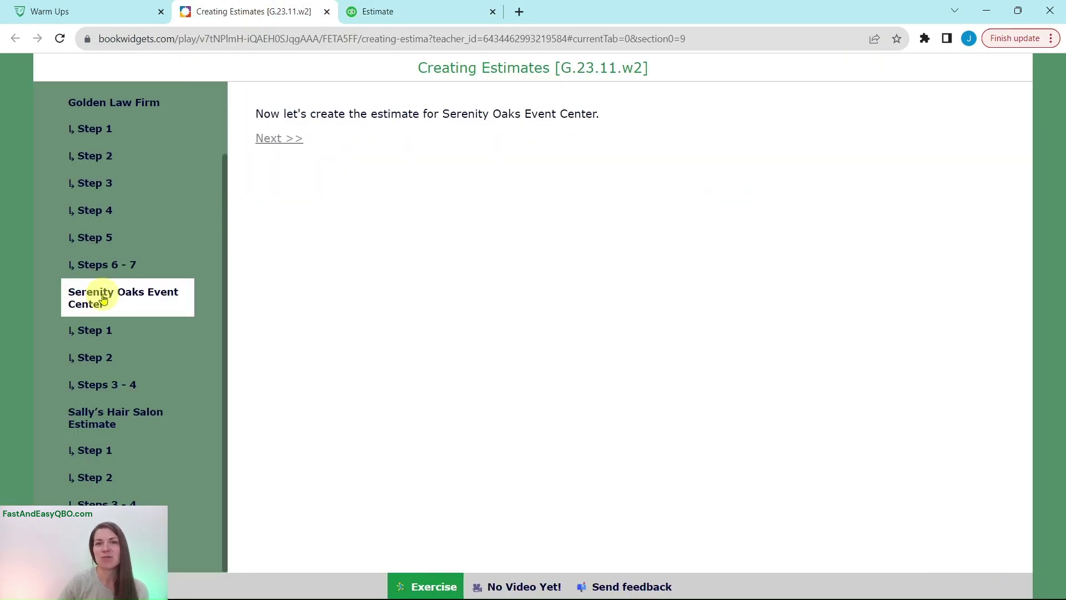
Enter Serenity Oaks Event Center as the customer, copying the name from Step 1
left_click(90, 331)
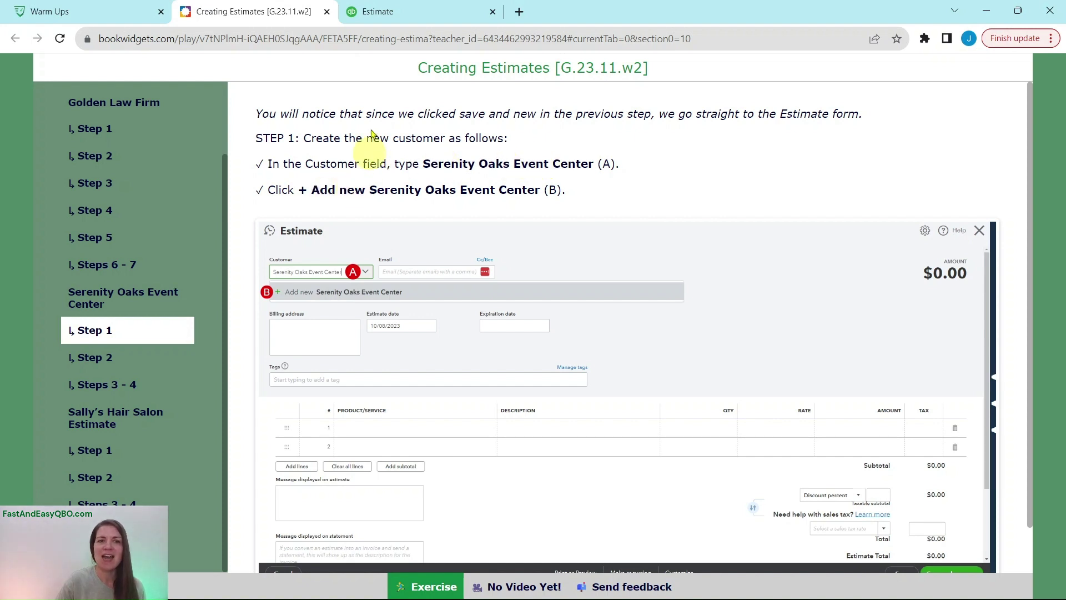
left_click(375, 16)
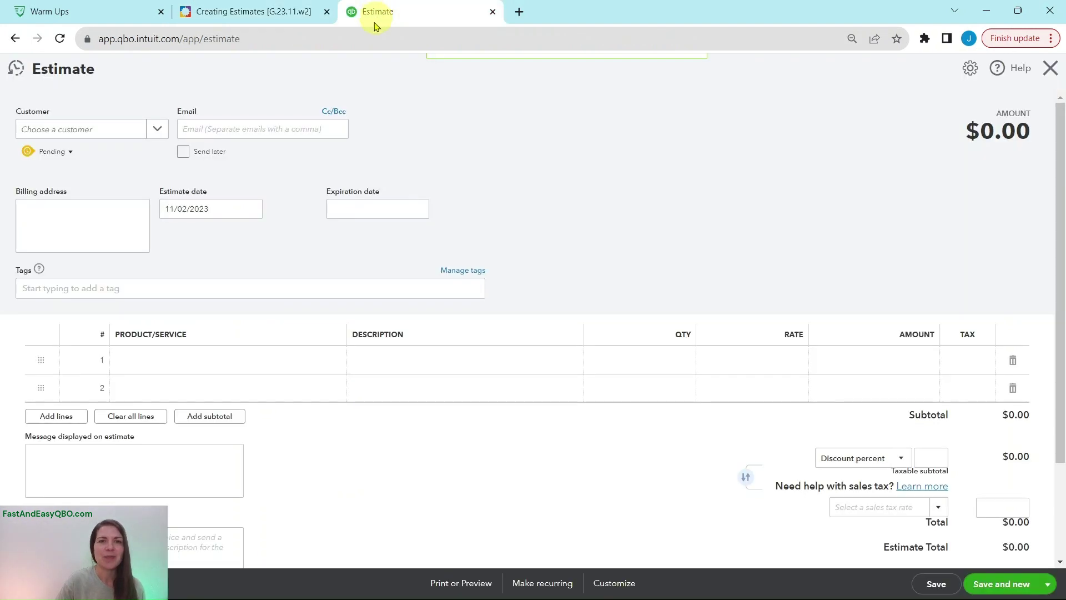
left_click(106, 134)
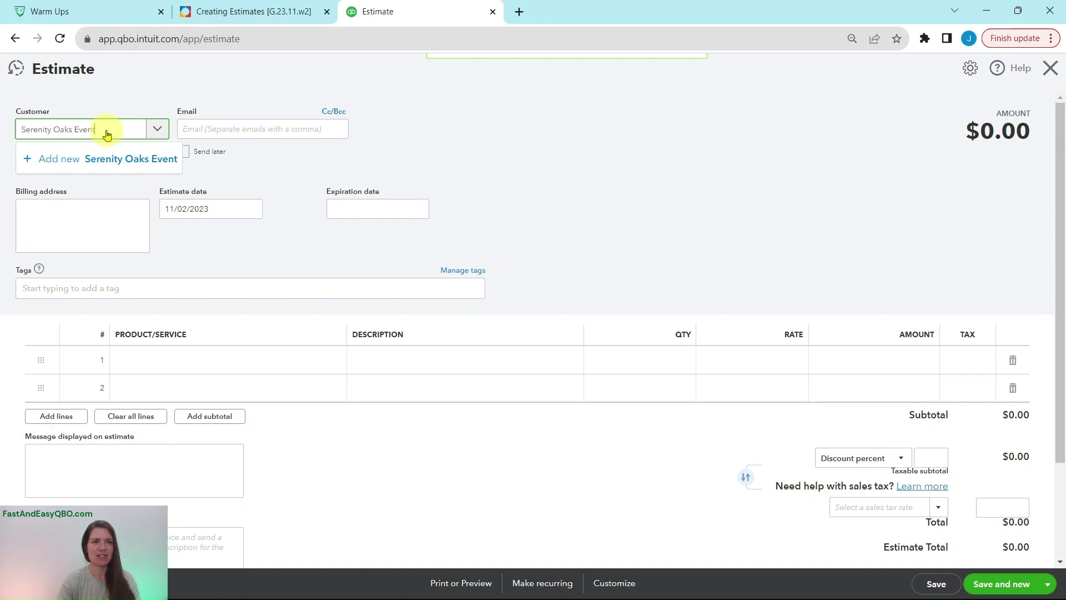
type("Center")
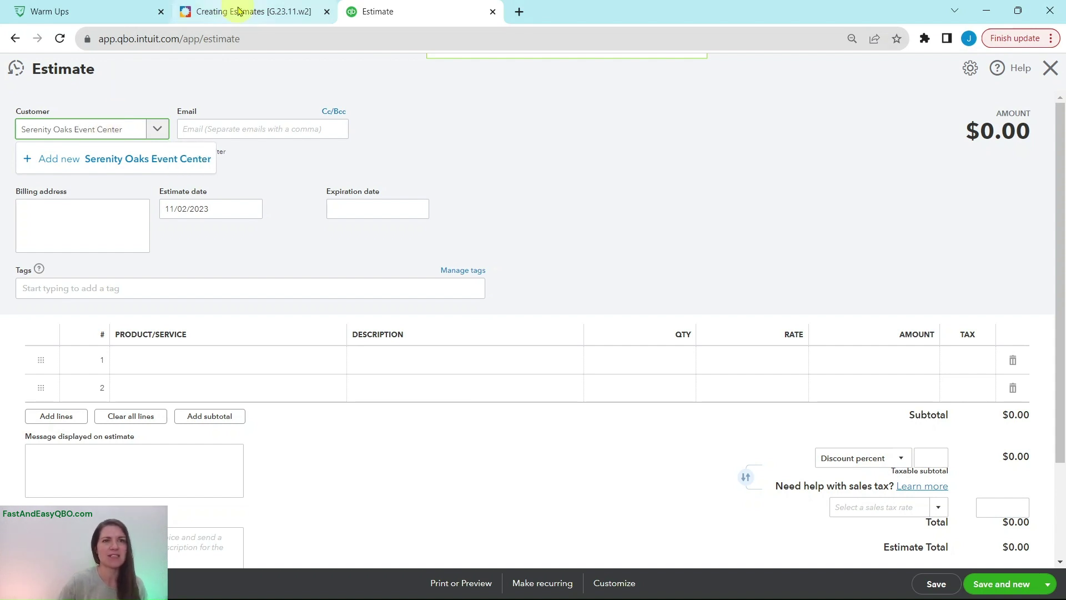
left_click(277, 12)
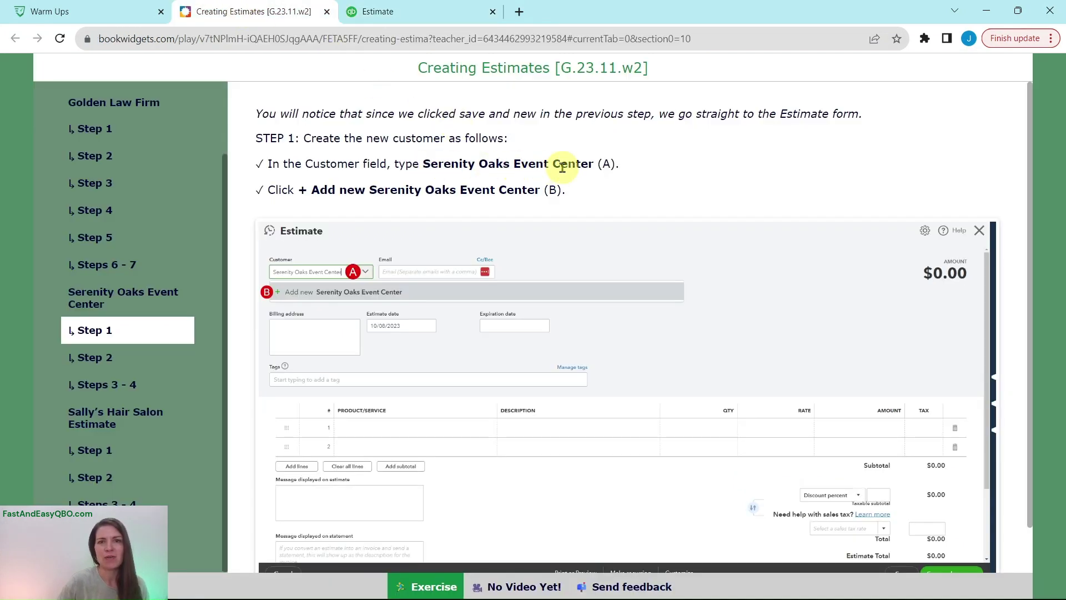
left_click_drag(424, 165, 593, 167)
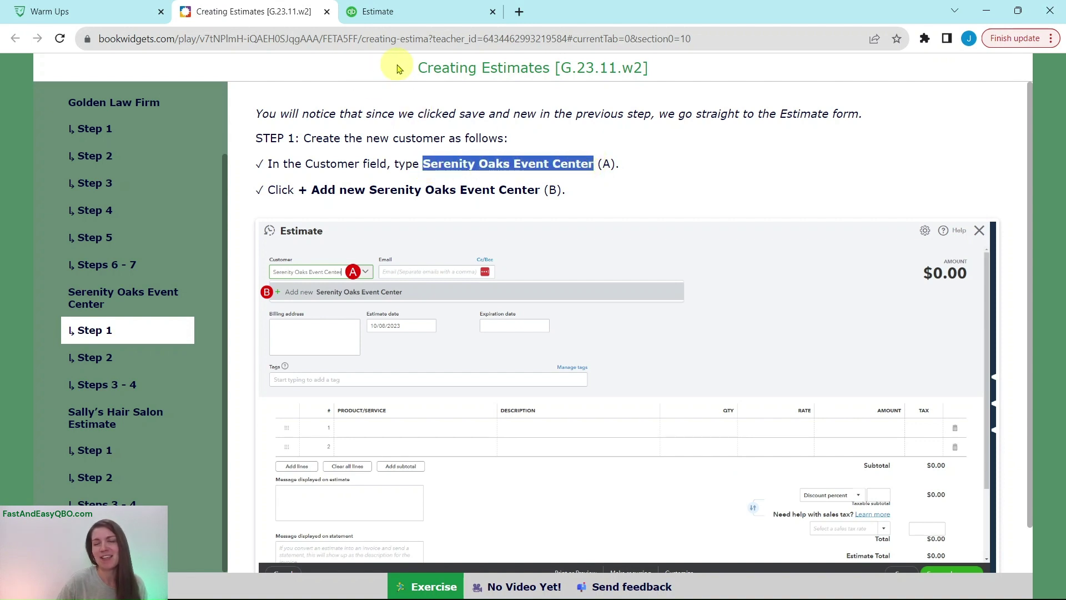
left_click(394, 12)
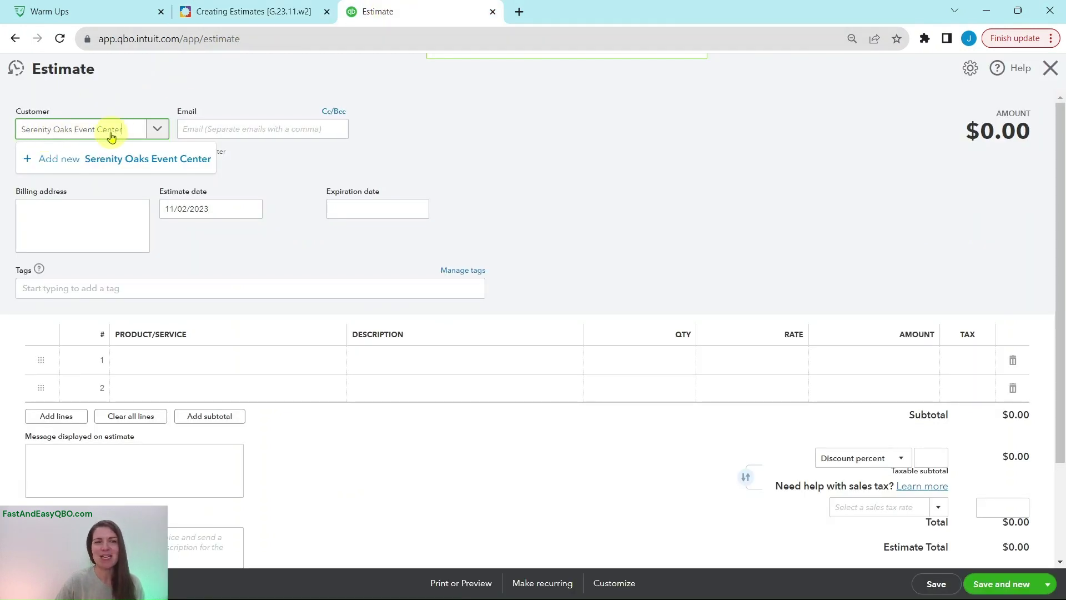
Add Serenity Oaks Event Center as a new customer and save it, following Step 2
left_click(45, 161)
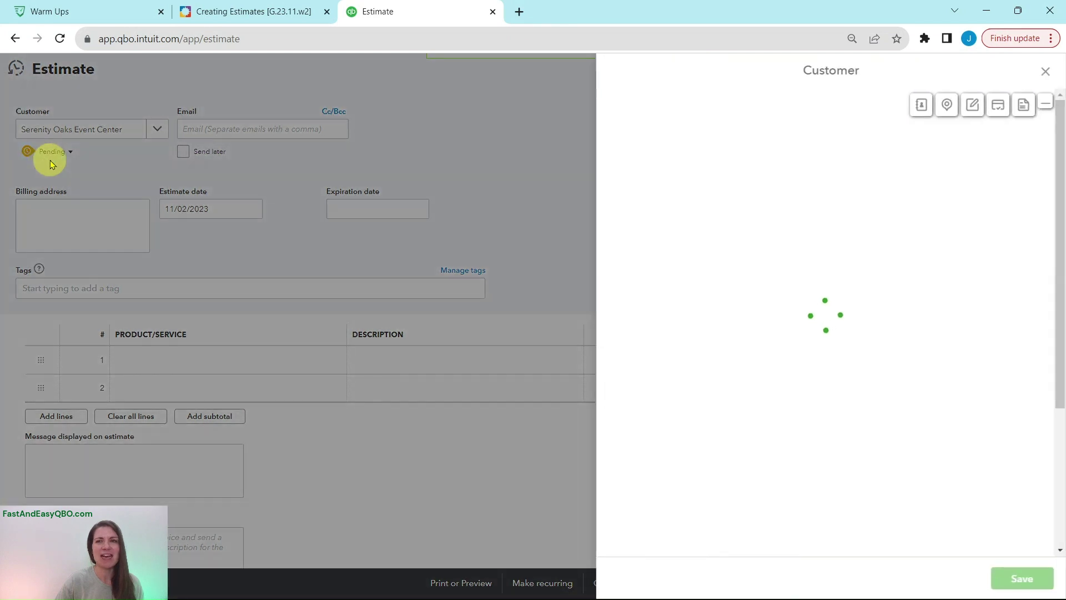
left_click(223, 16)
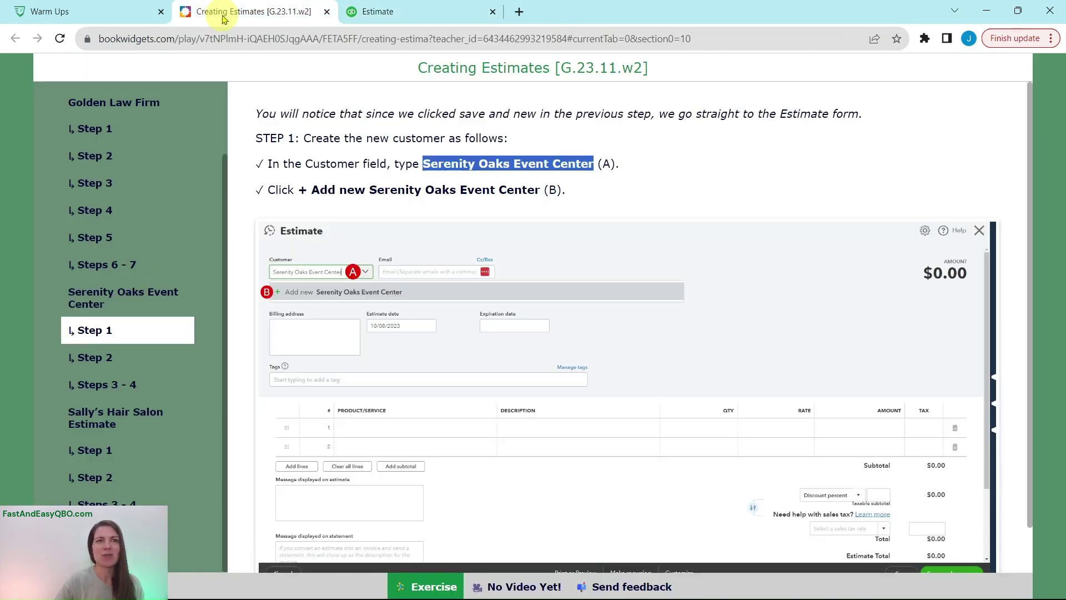
left_click(96, 358)
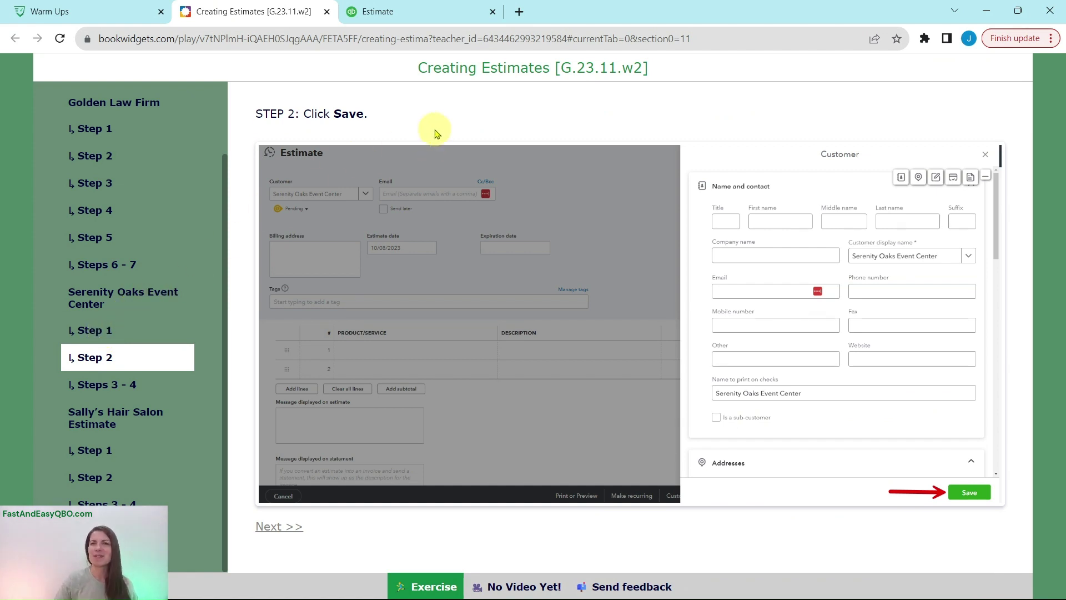
left_click(379, 17)
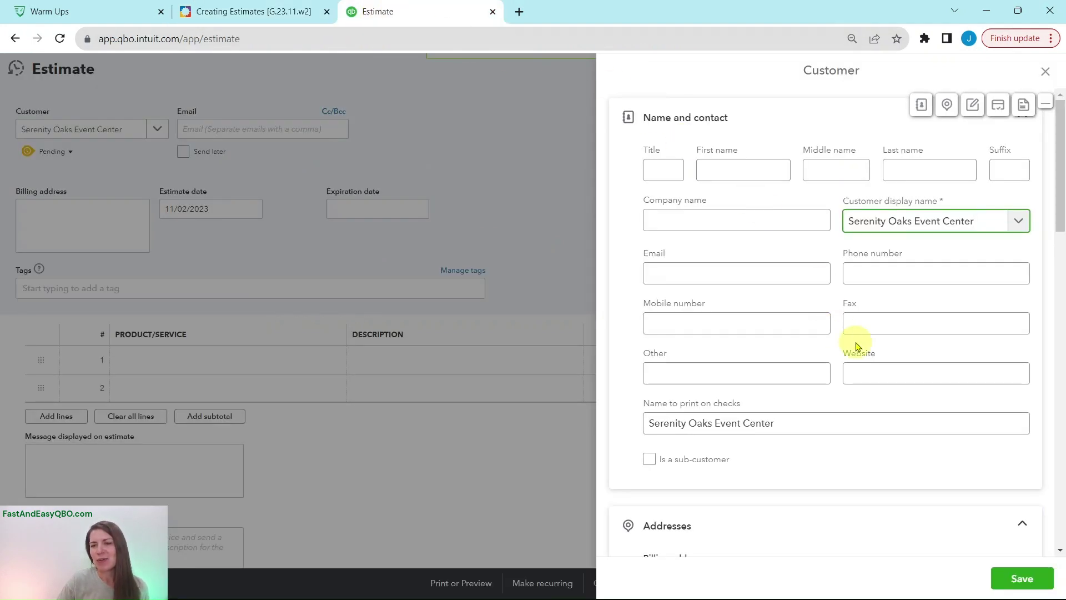
left_click(1026, 579)
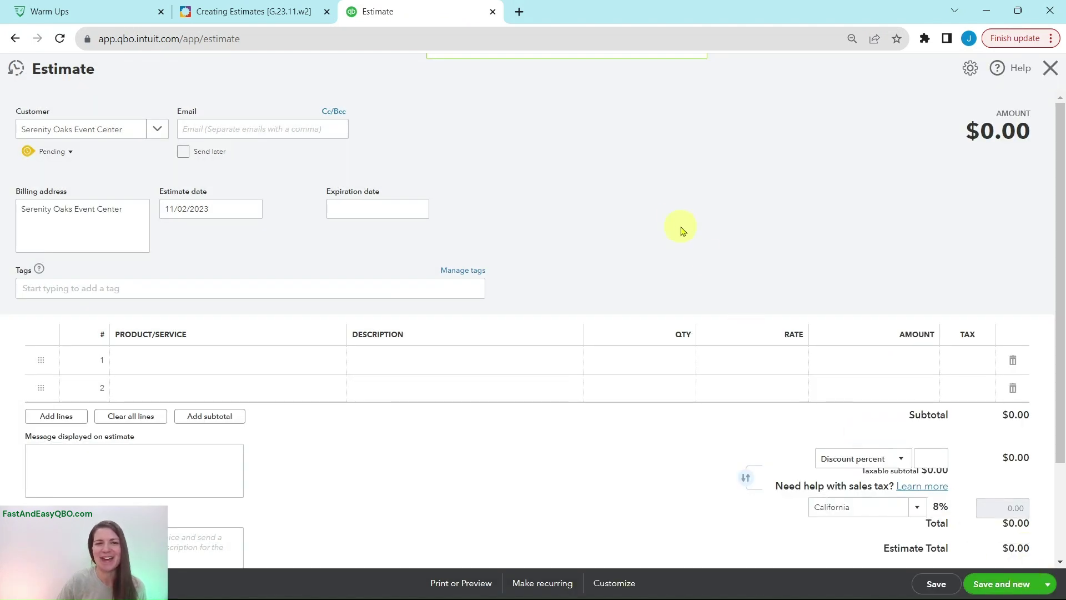
left_click(223, 11)
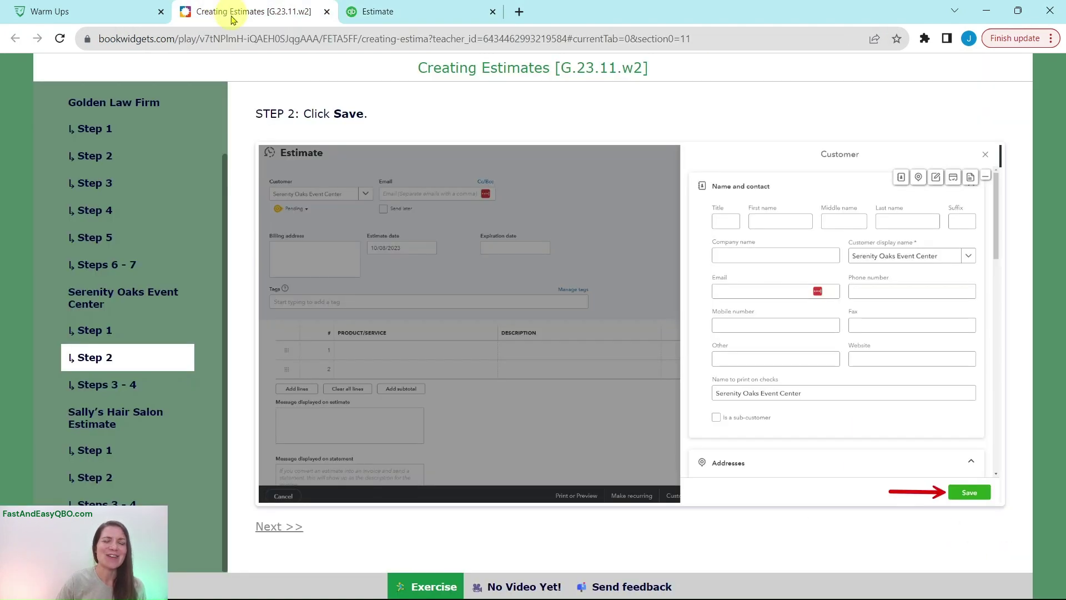
Bill 2 of Design:Design ($150) on line 1 and save with Save and new
left_click(112, 385)
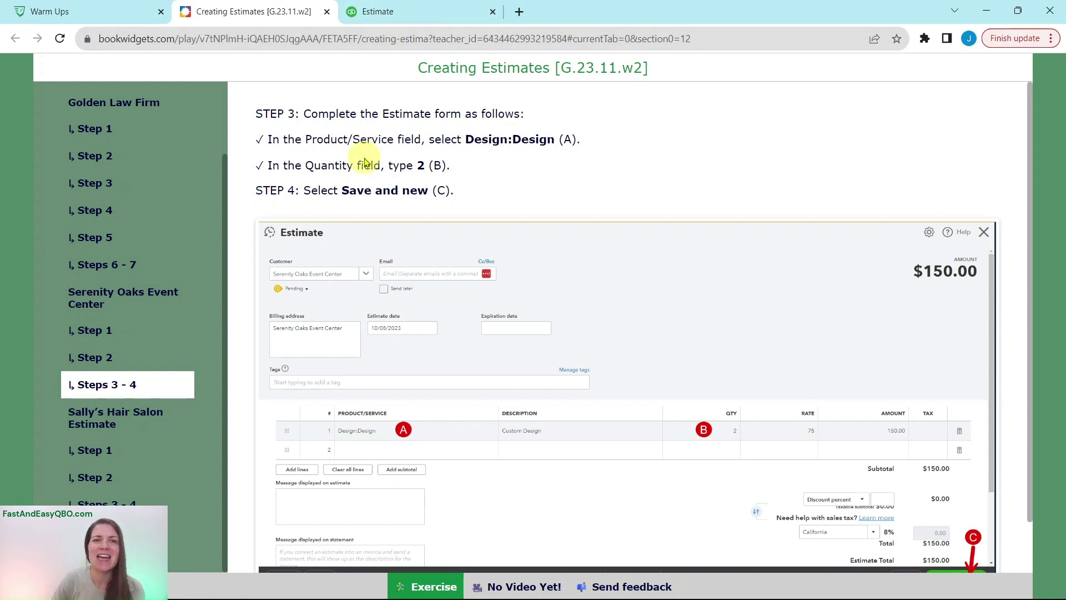
left_click(389, 14)
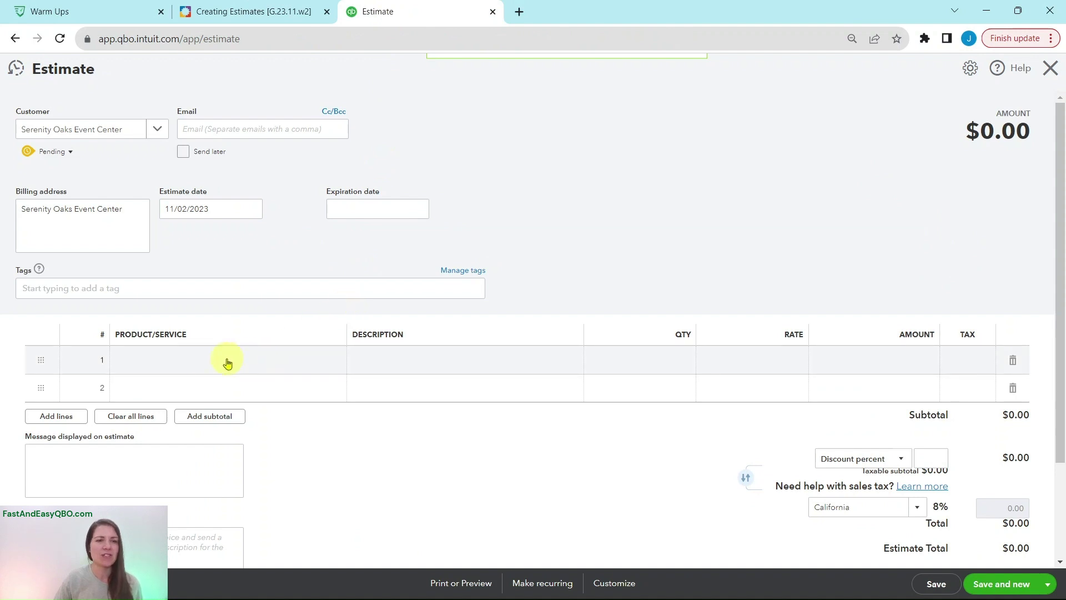
left_click(181, 362)
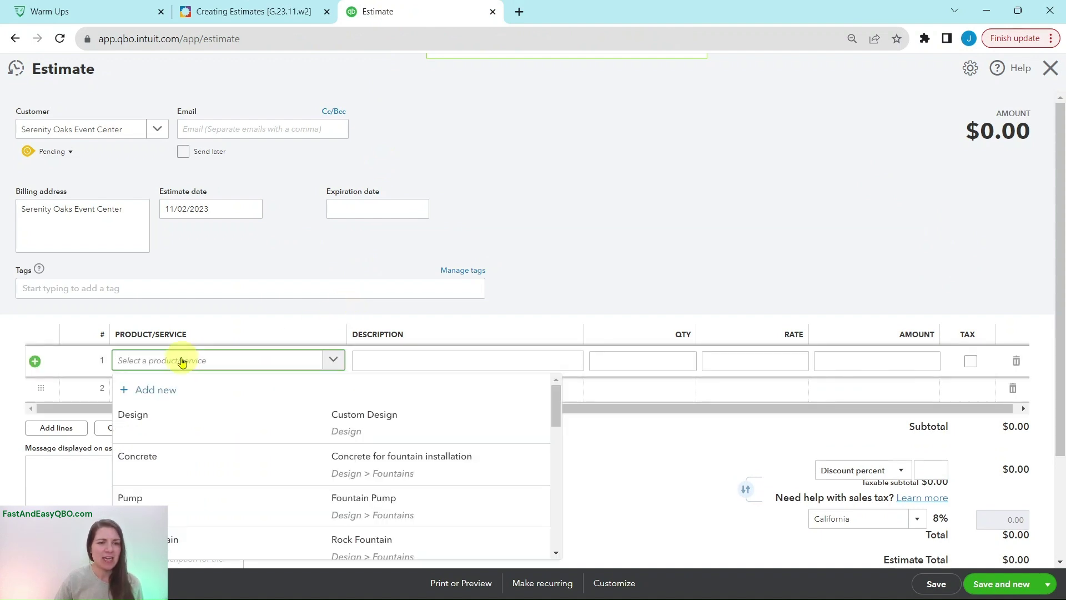
left_click(327, 427)
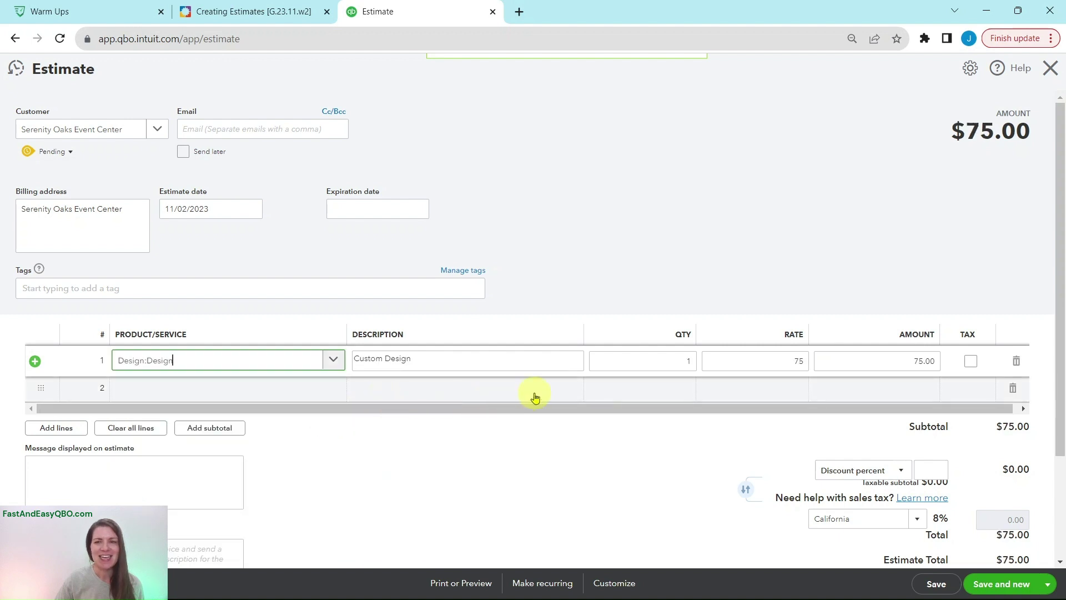
left_click(686, 362)
key("BackSpace")
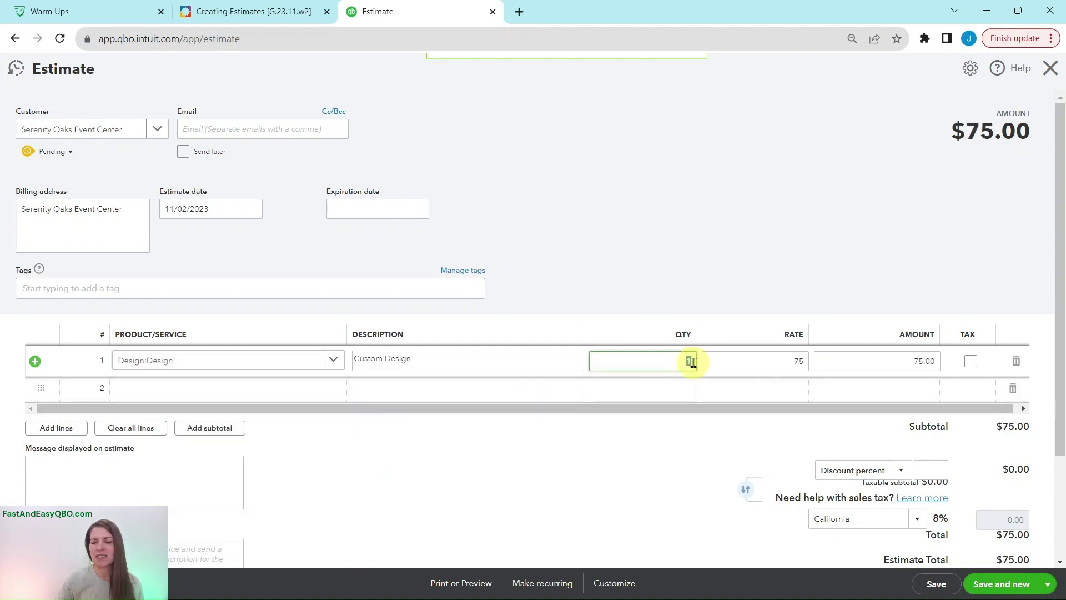
type("2")
key("Tab")
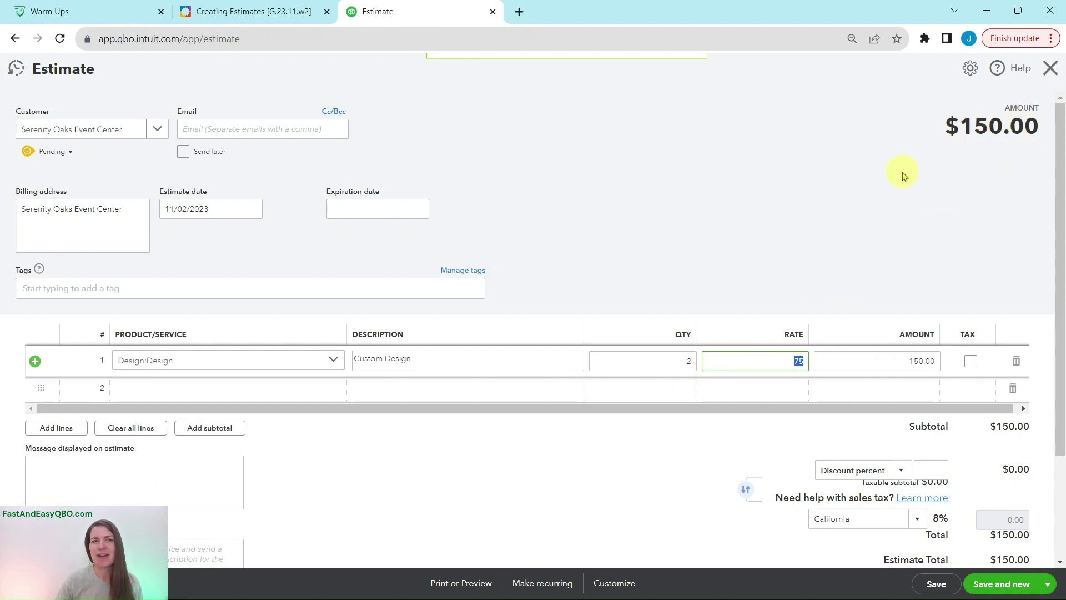
left_click(257, 20)
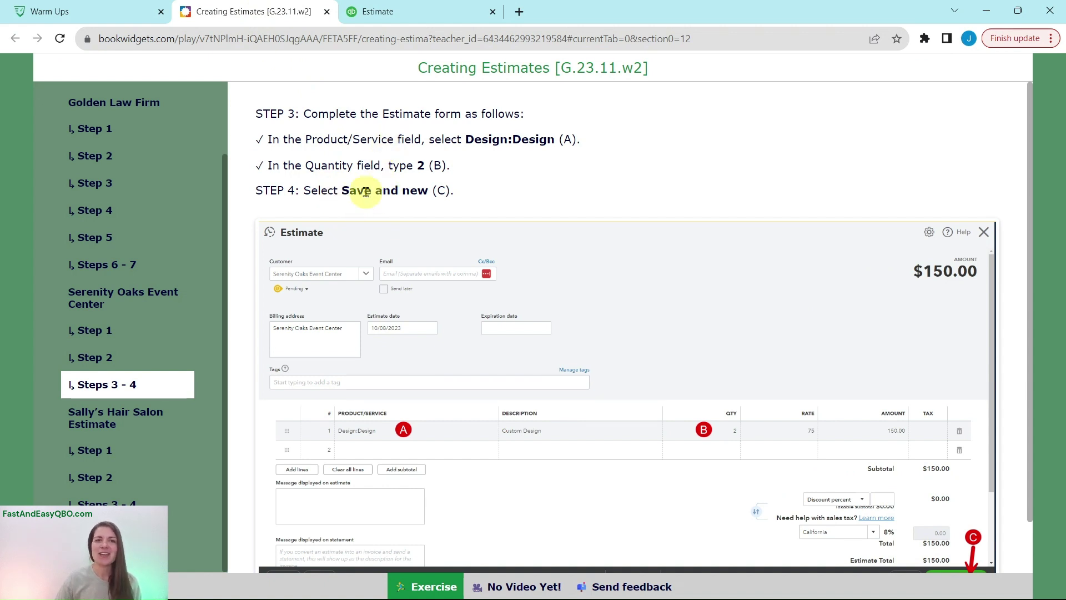
left_click(422, 21)
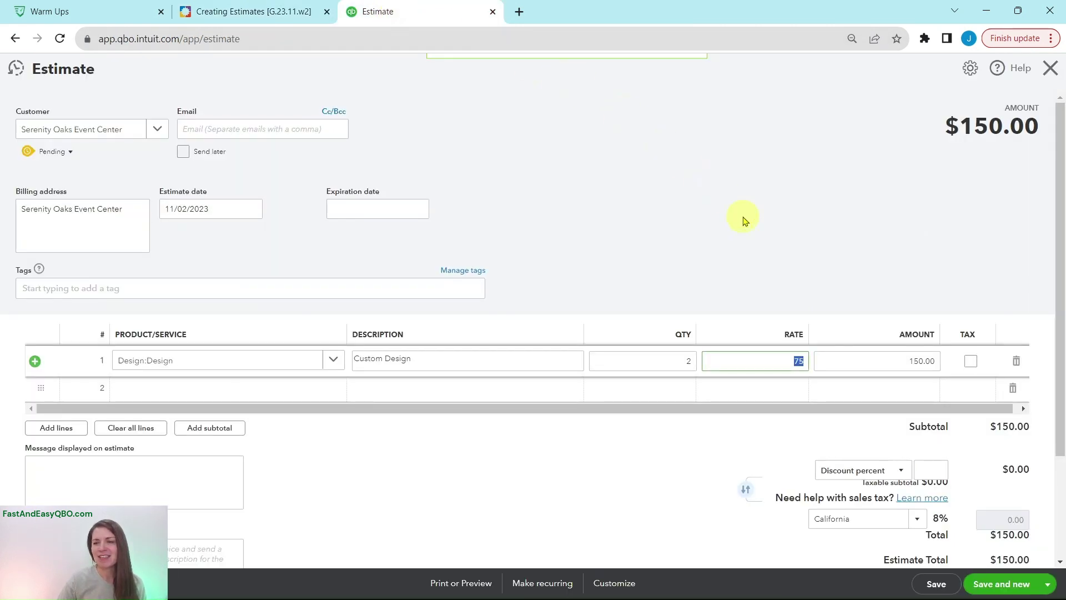
left_click(1012, 588)
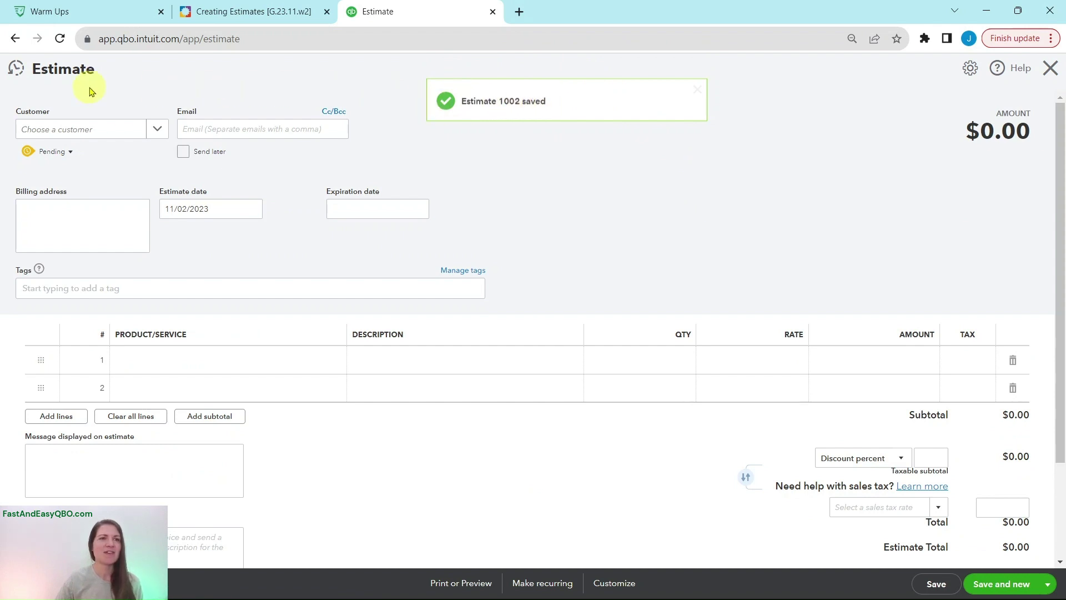
Read Sally's Hair Salon Step 1 and begin filling the new estimate's Customer field
left_click(243, 11)
left_click(104, 421)
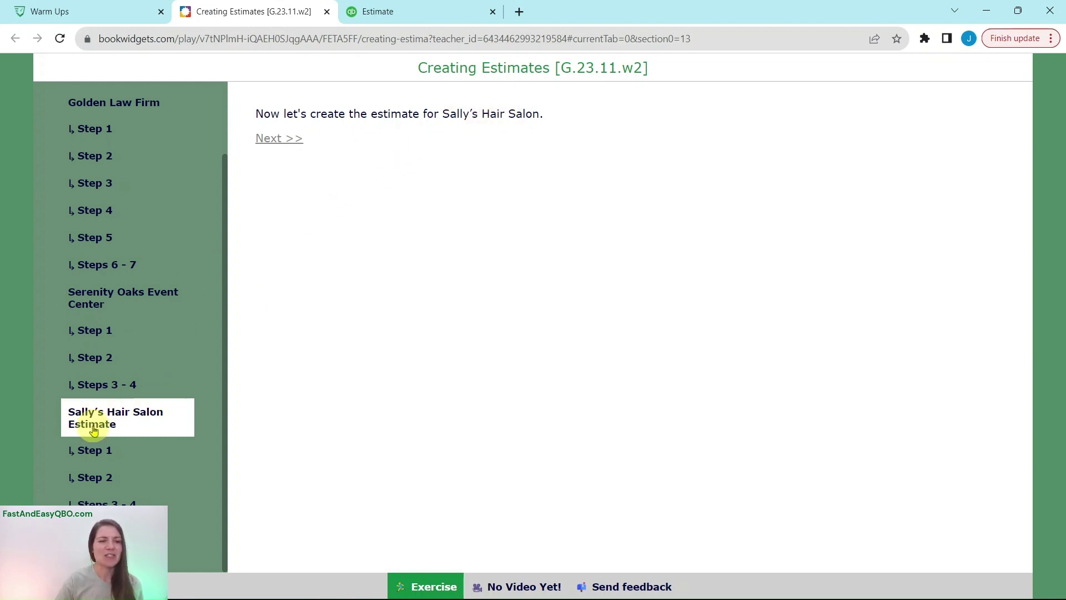
left_click(93, 447)
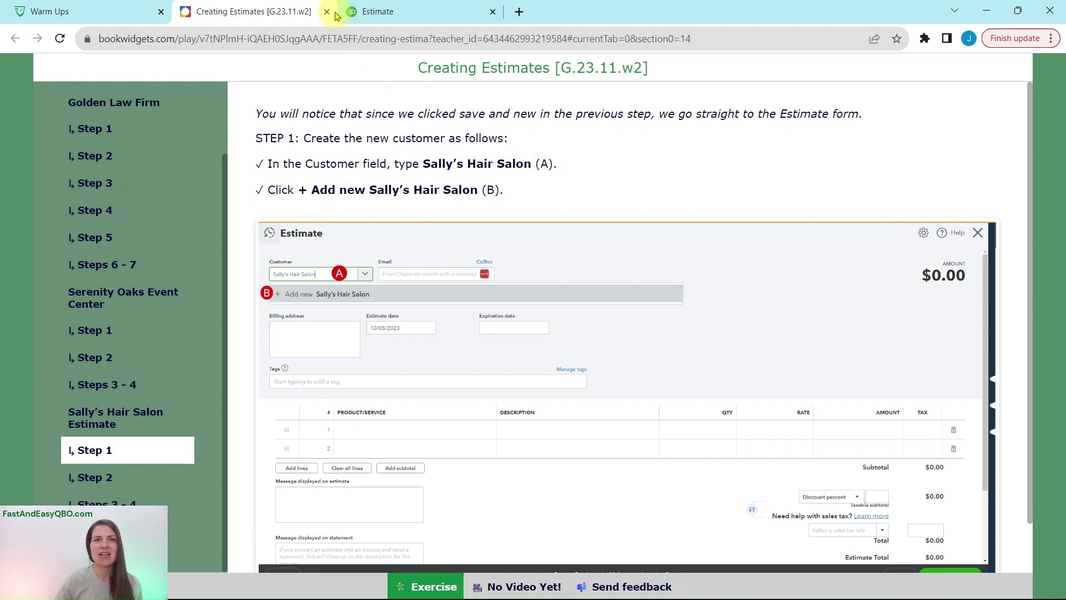
left_click(386, 12)
left_click(92, 131)
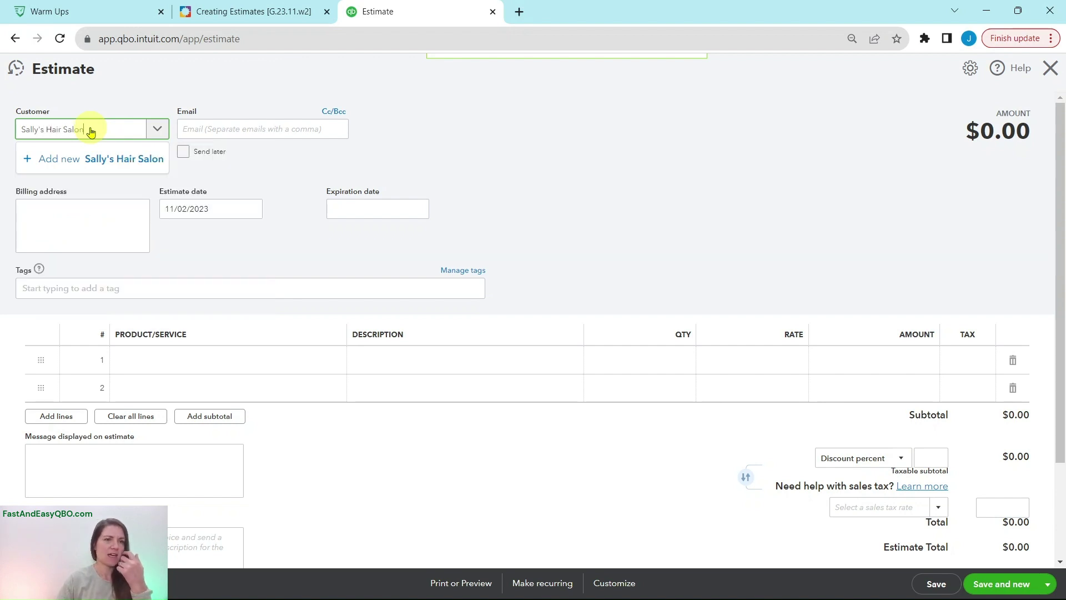
Add Sally's Hair Salon as a new customer, checking lesson Step 2, and save it
left_click(73, 163)
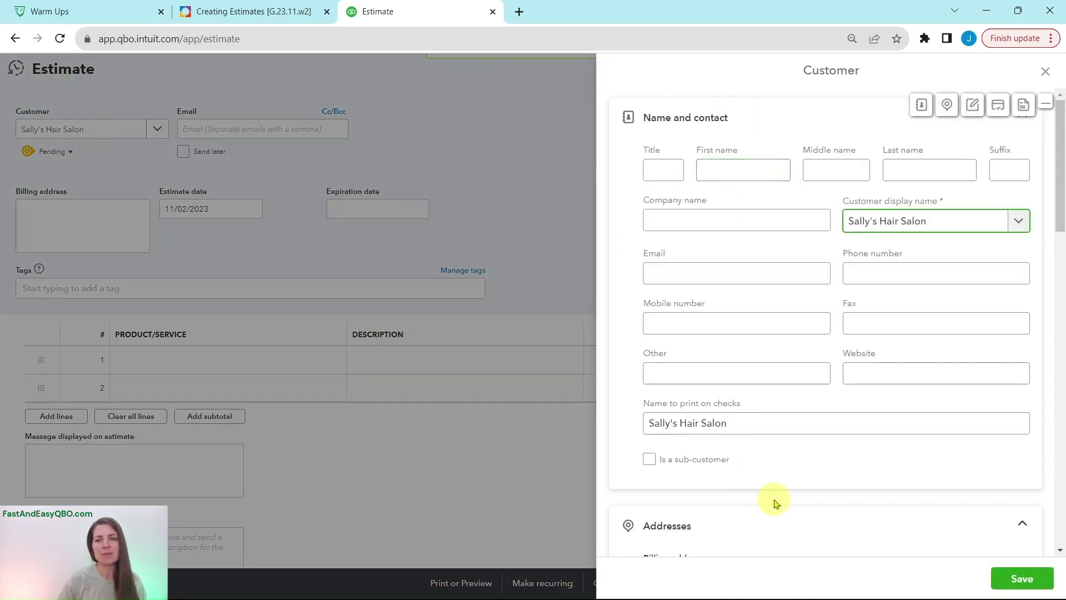
left_click(238, 13)
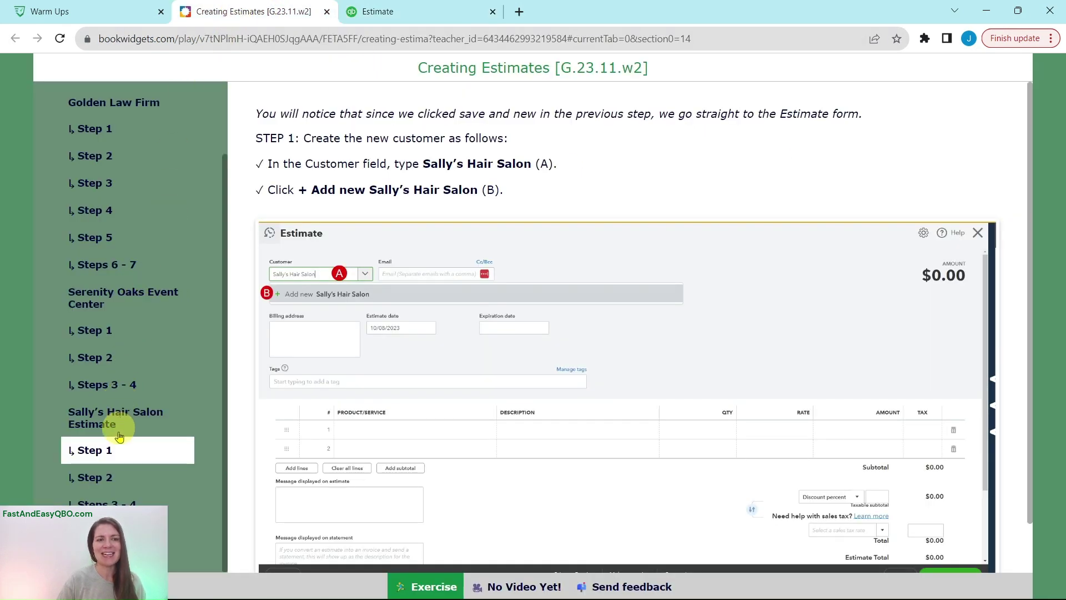
left_click(116, 475)
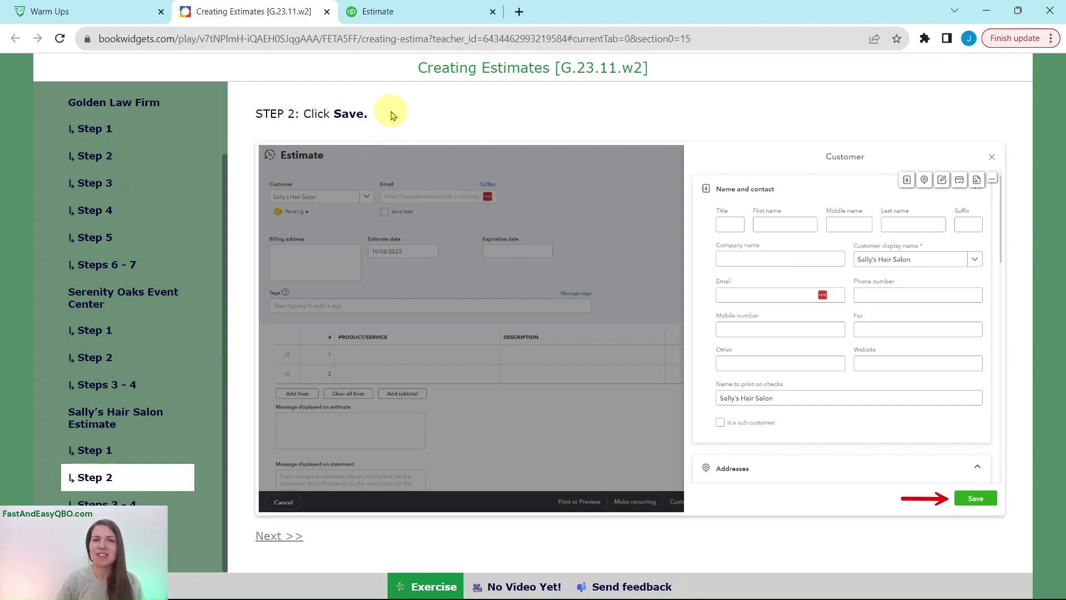
left_click(376, 20)
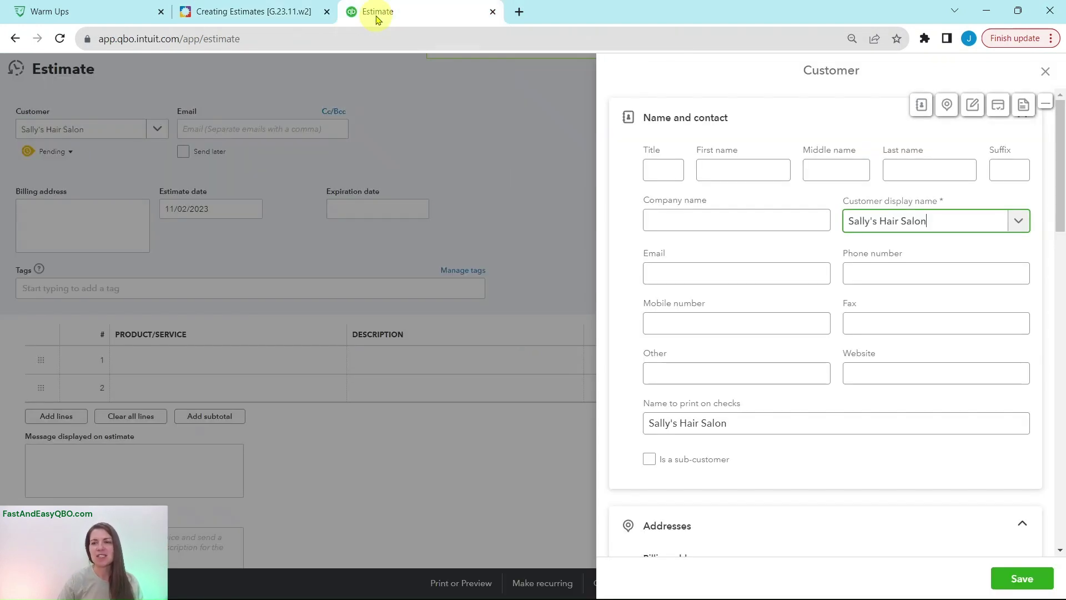
left_click(1022, 579)
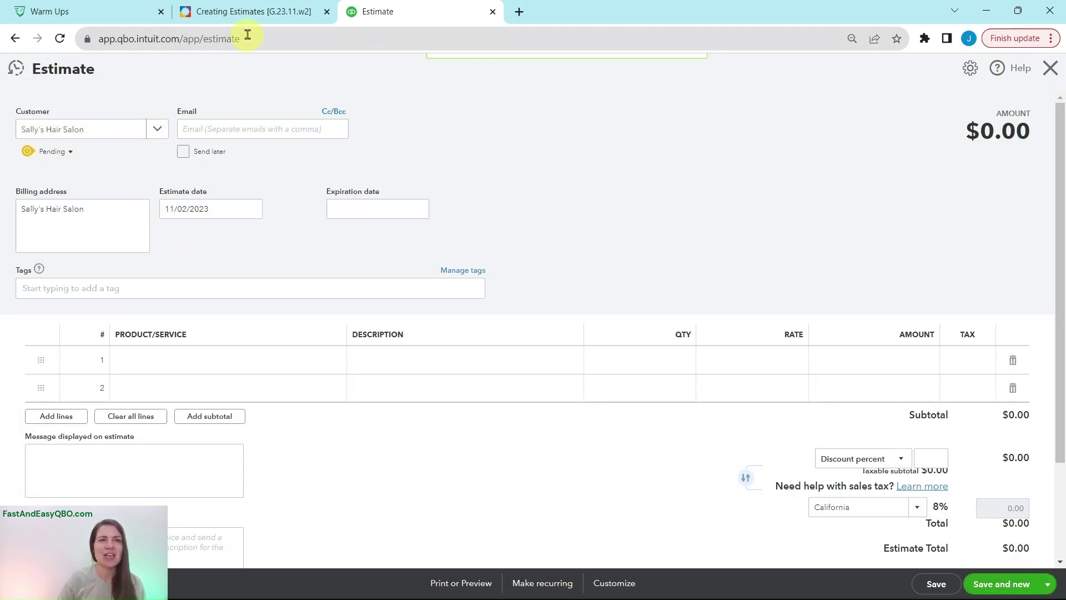
Read Steps 3-4 of the Sally's Hair Salon lesson instructions, then return to the estimate
left_click(248, 11)
left_click(102, 503)
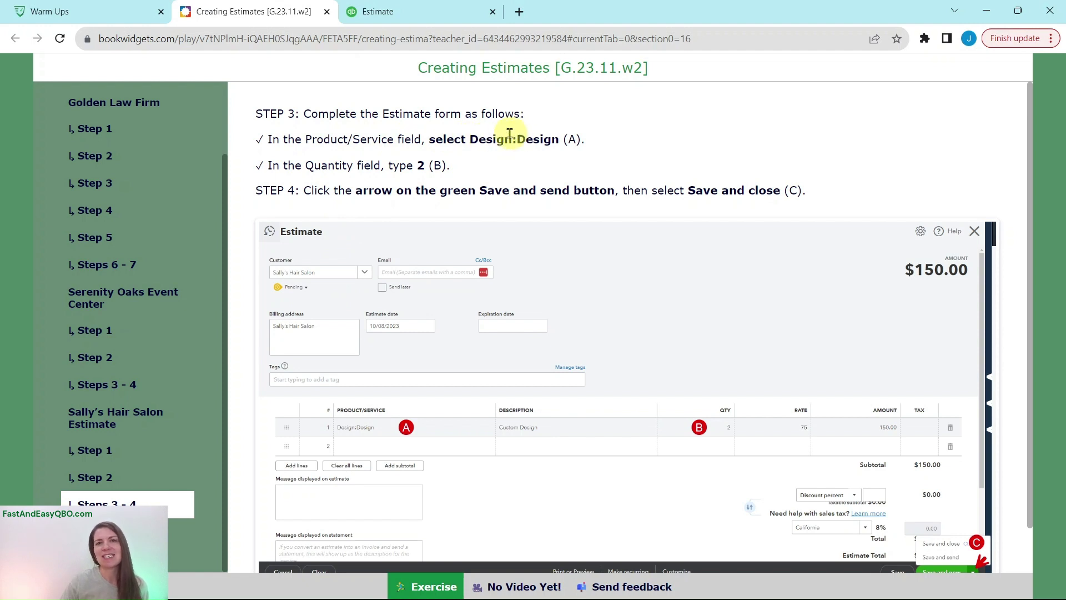
left_click(391, 16)
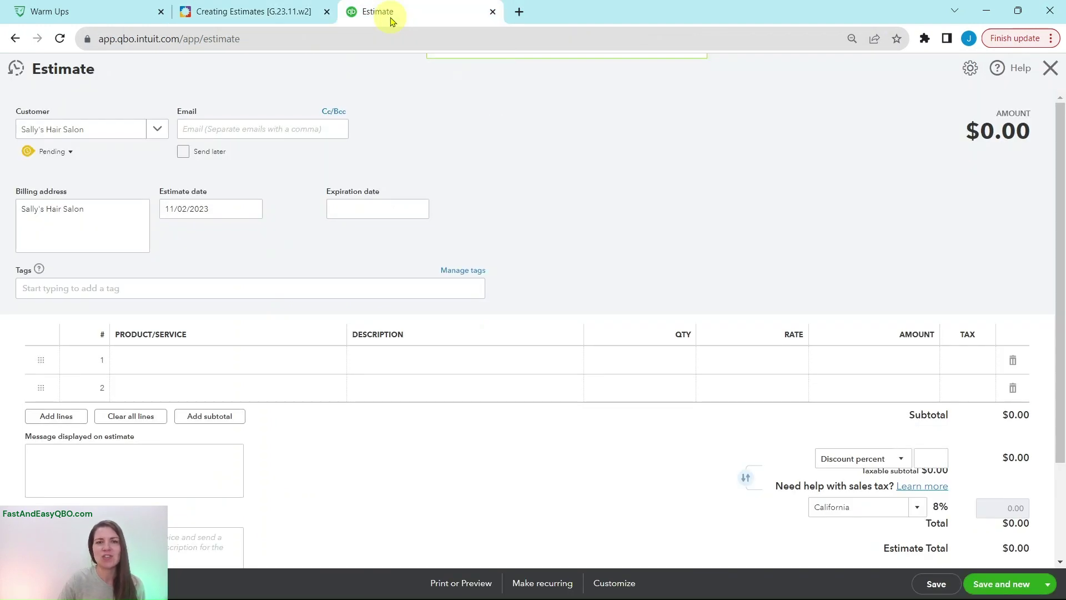
Fill line 1 with the Design:Design service at quantity 2
left_click(166, 361)
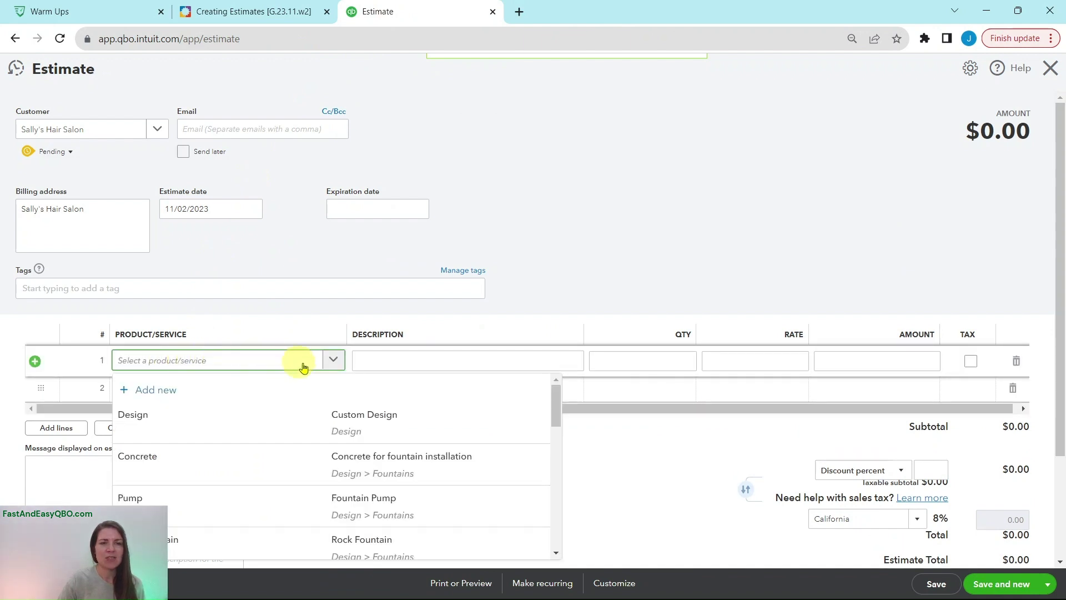
left_click(165, 424)
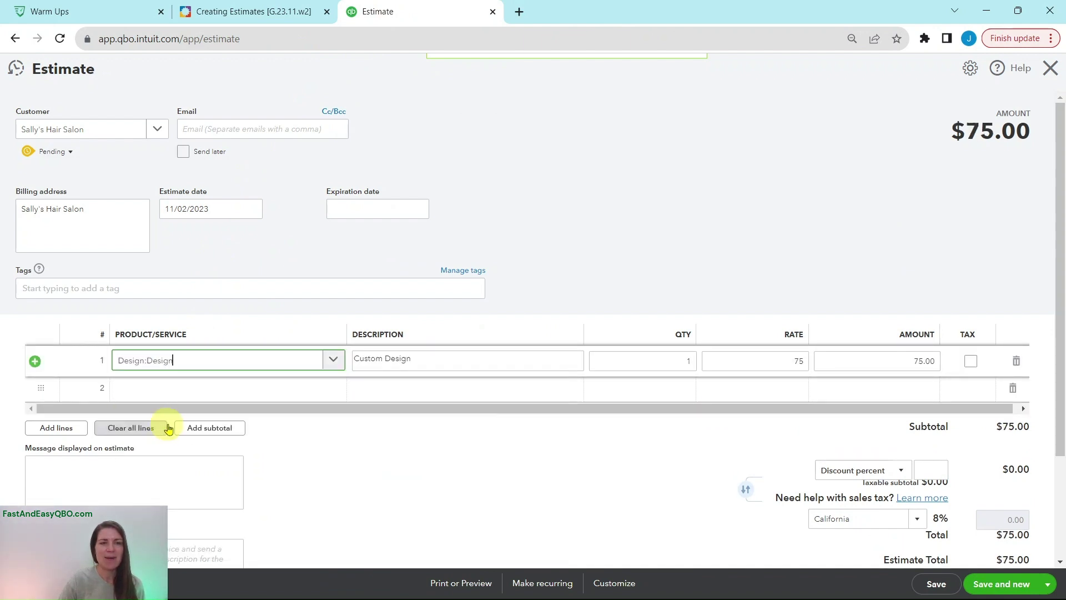
left_click(689, 361)
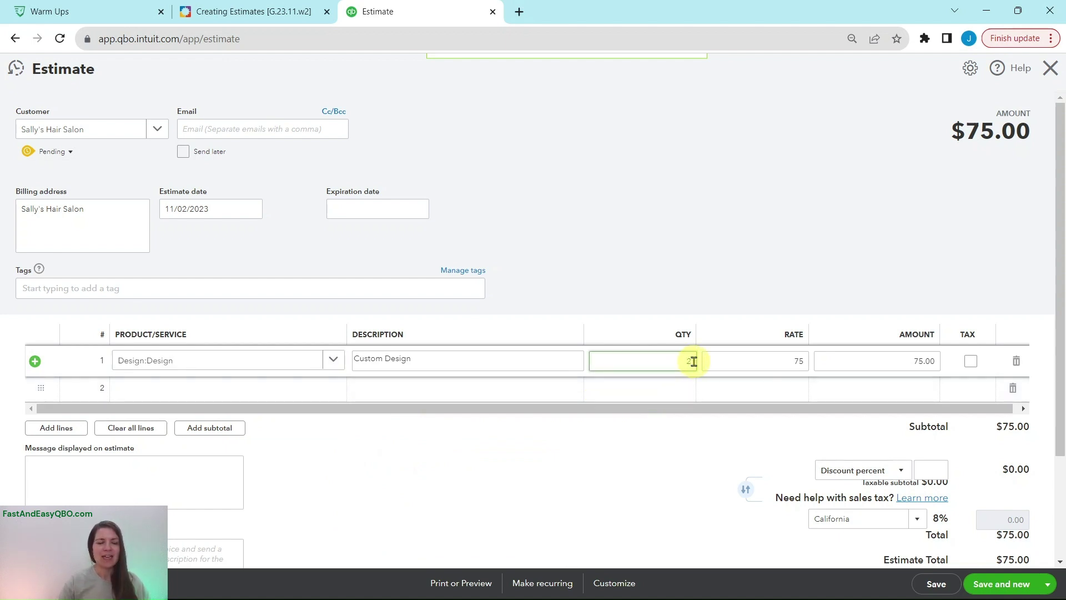
type("2")
key("Tab")
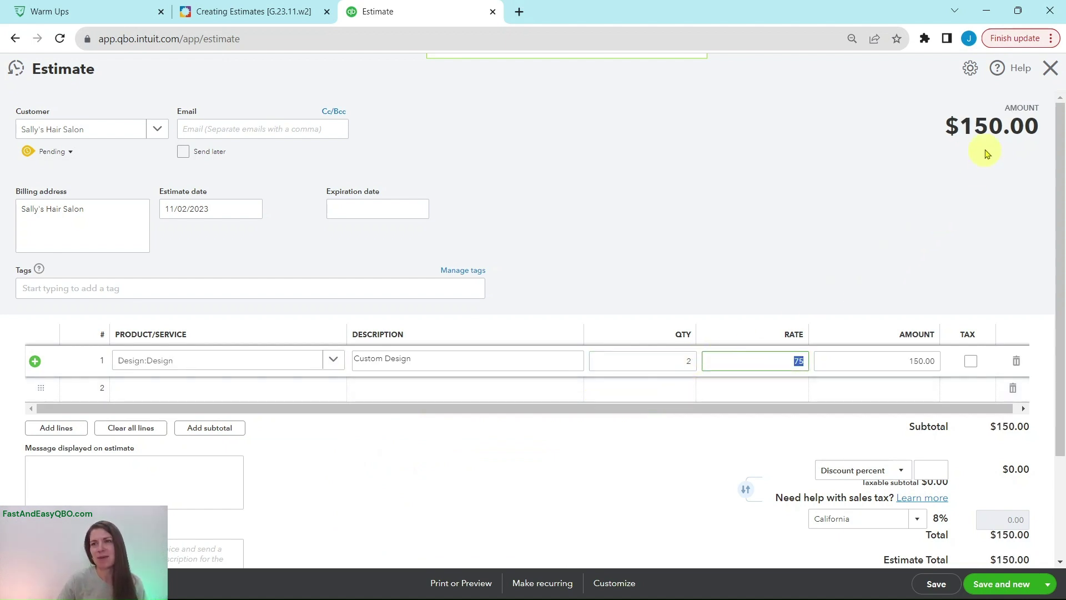
Save and close Sally's Hair Salon's $150 estimate
left_click(261, 12)
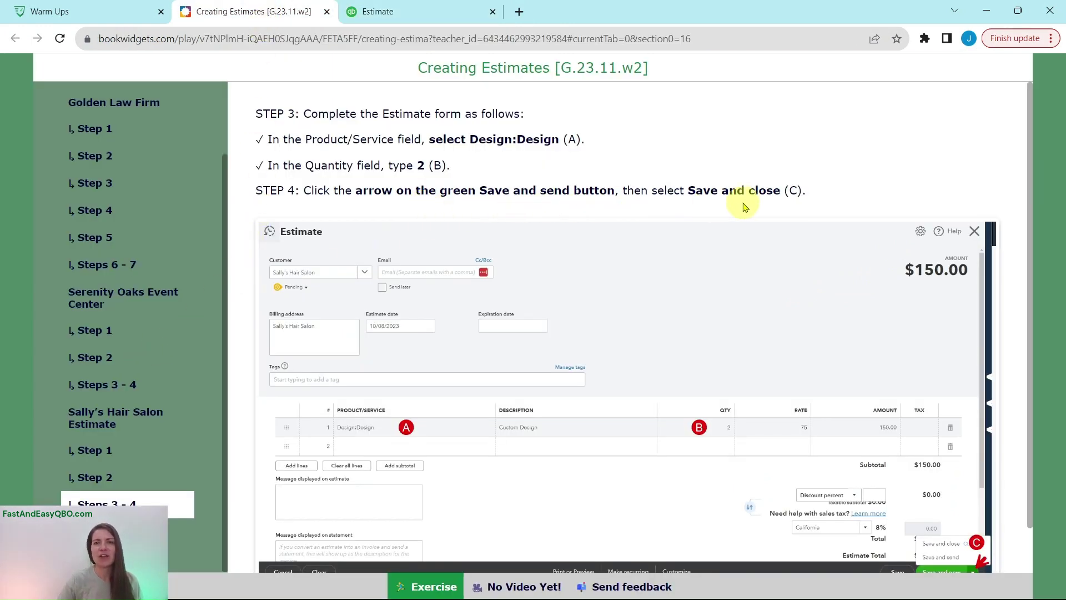
left_click(383, 12)
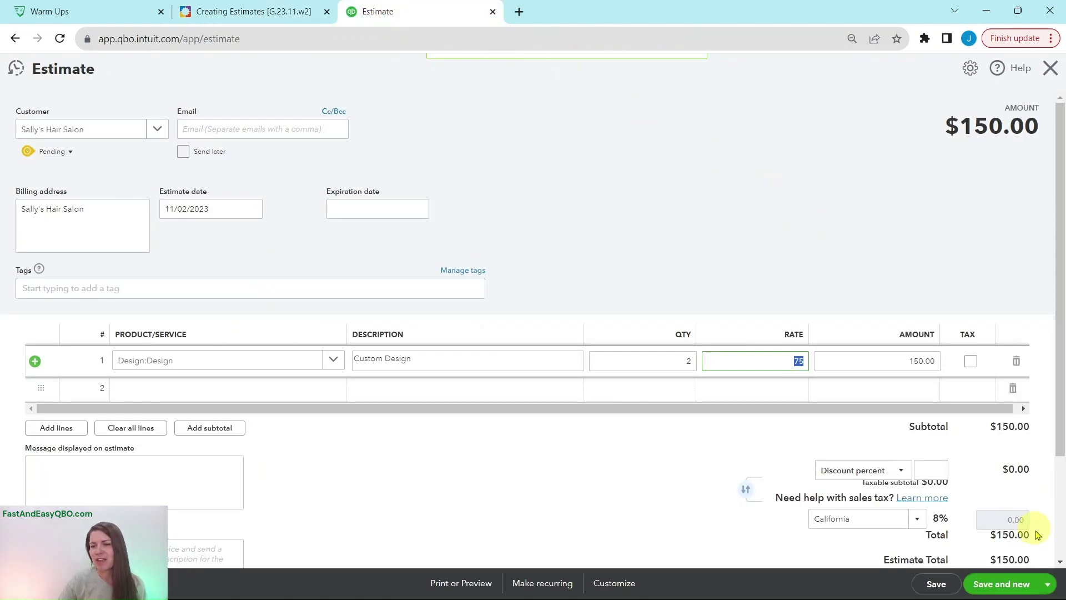
left_click(1047, 584)
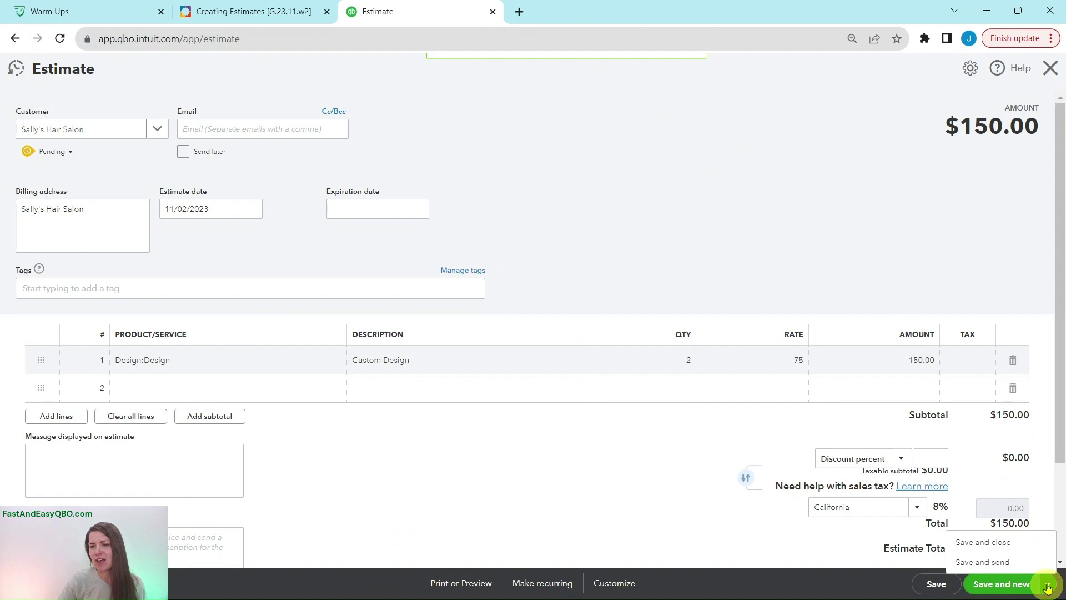
left_click(981, 543)
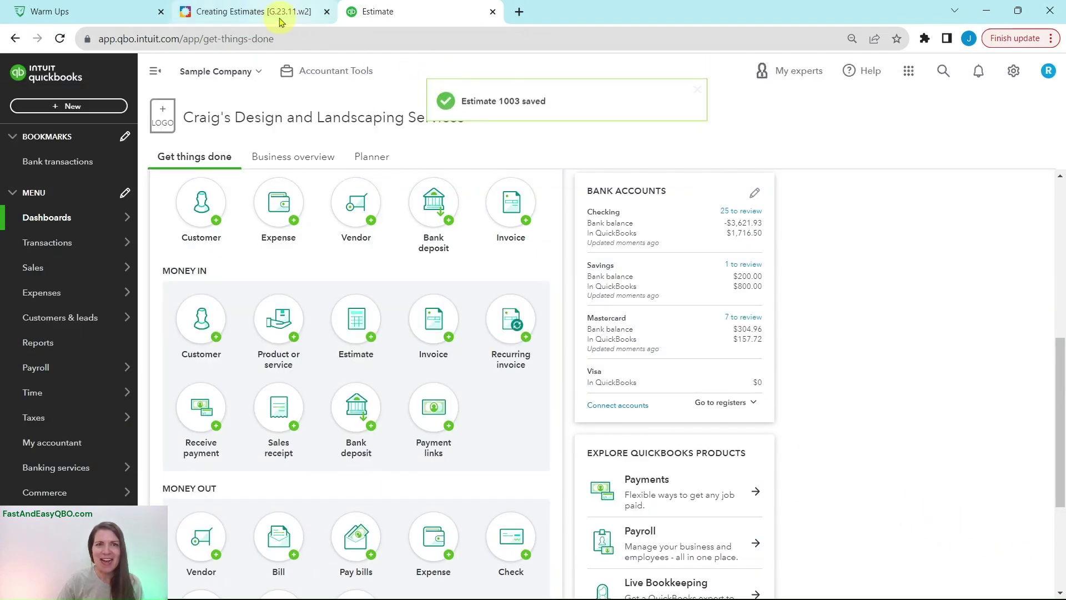
On the Creating Estimates lesson, go Next to the deposit section
left_click(272, 14)
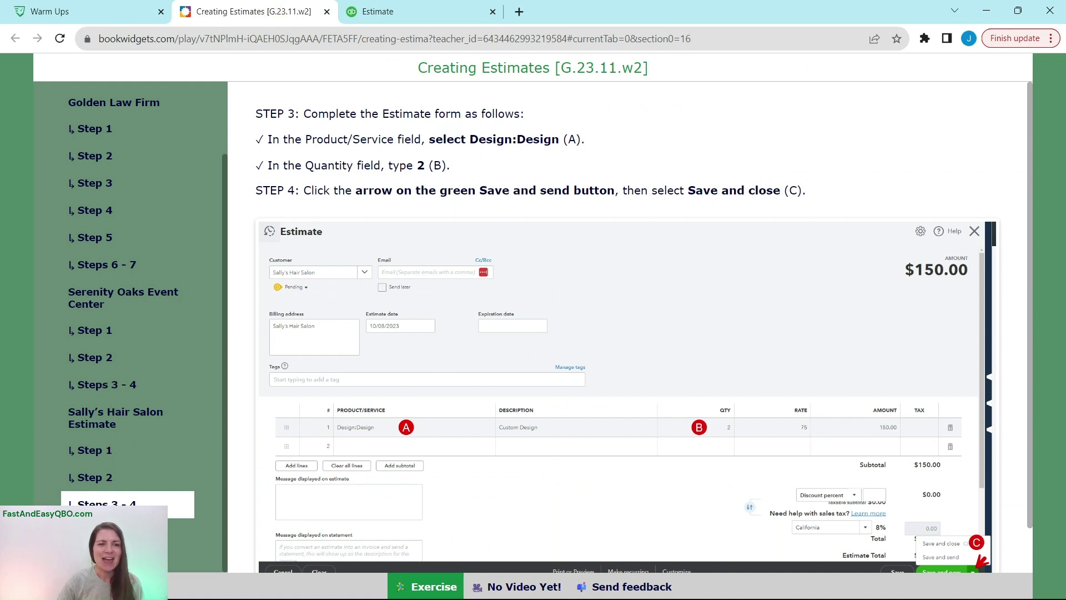
left_click(120, 530)
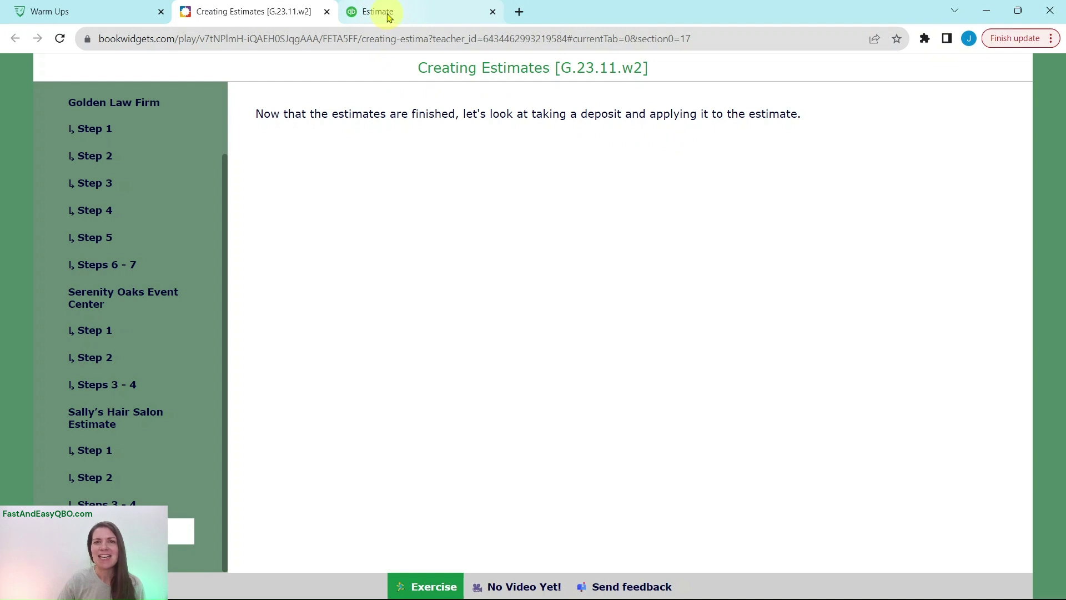
mouse_move(389, 16)
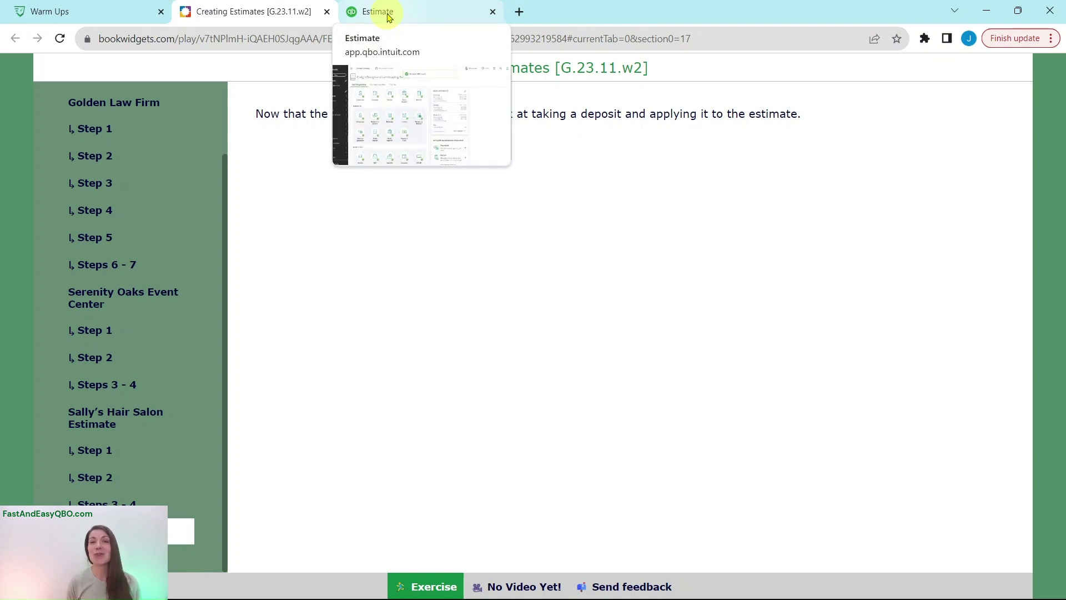